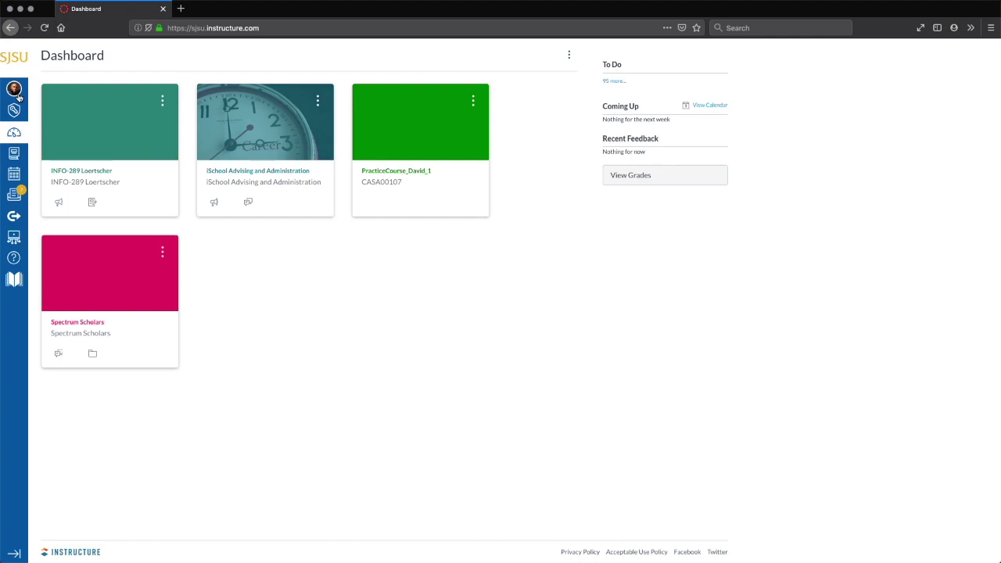
- Create a new private ePortfolio named INFO 289 ePortfolio from the account's ePortfolios page
{"action": "left_click", "coordinate": [14, 88]}
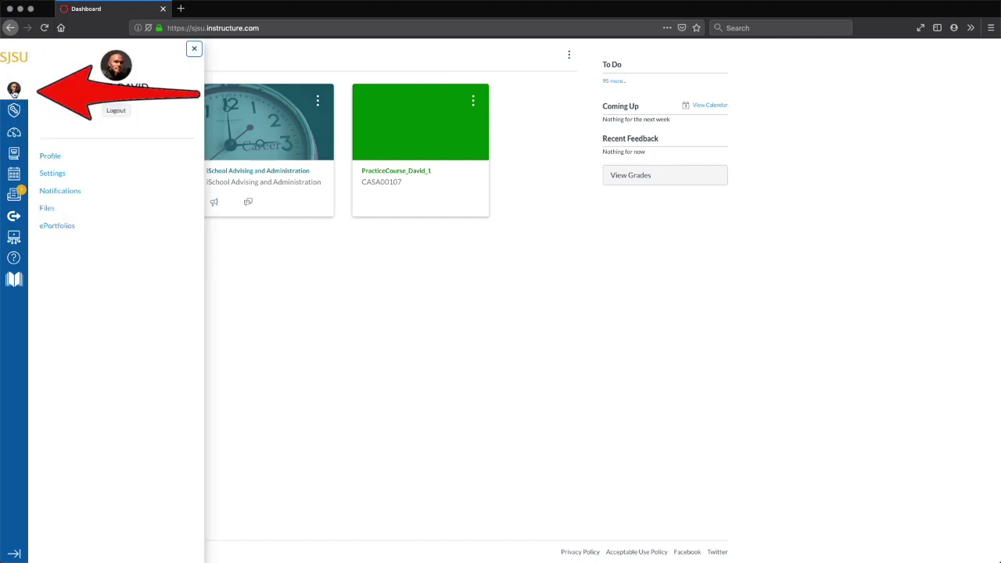
{"action": "left_click", "coordinate": [43, 232]}
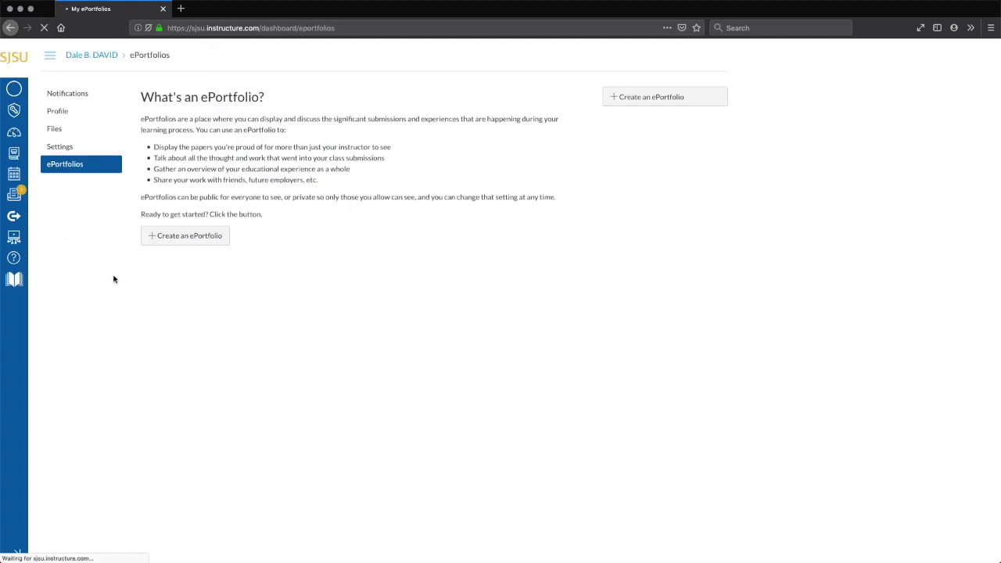
{"action": "left_click", "coordinate": [196, 240]}
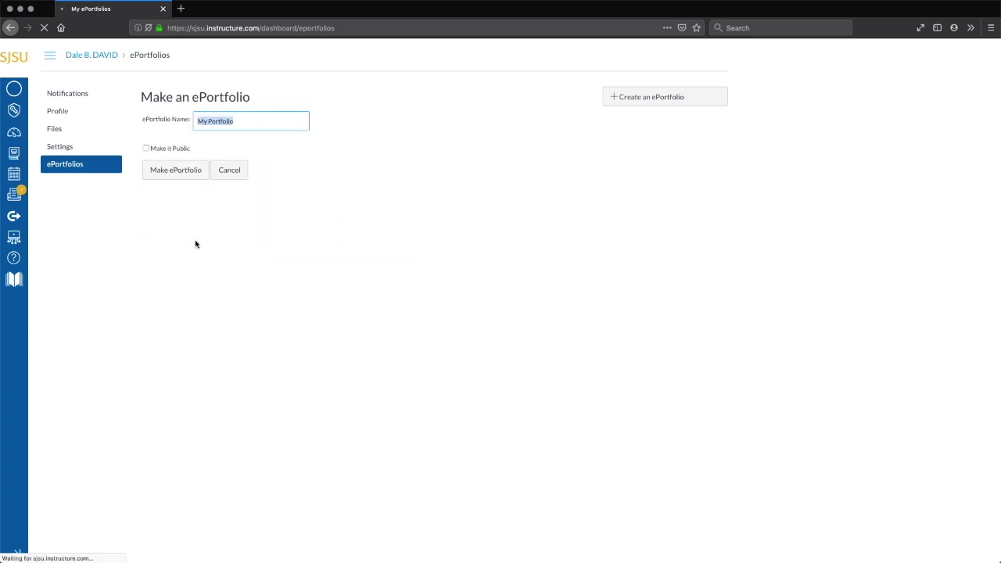
{"action": "type", "text": "INF"}
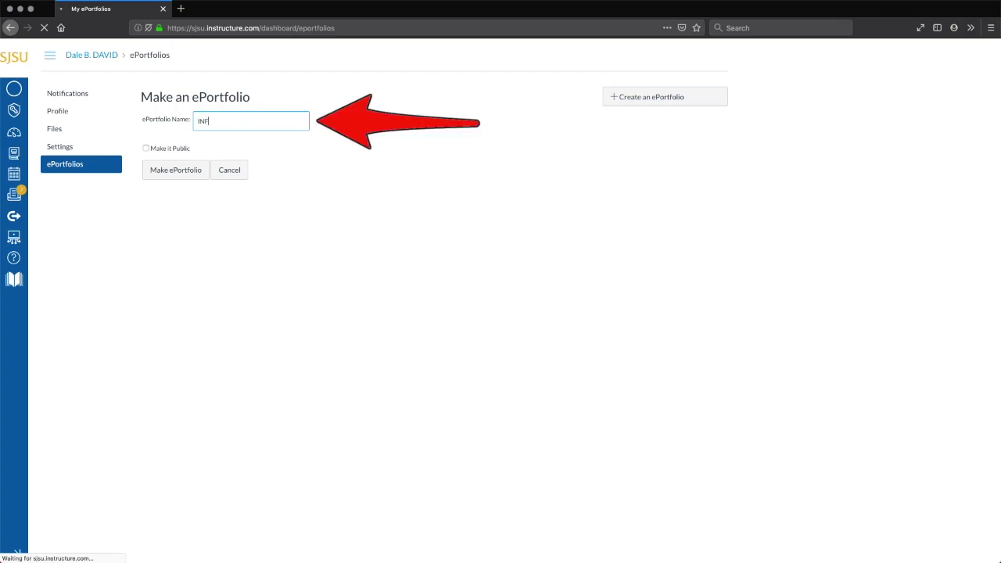
{"action": "type", "text": "O 289 ePortfolio"}
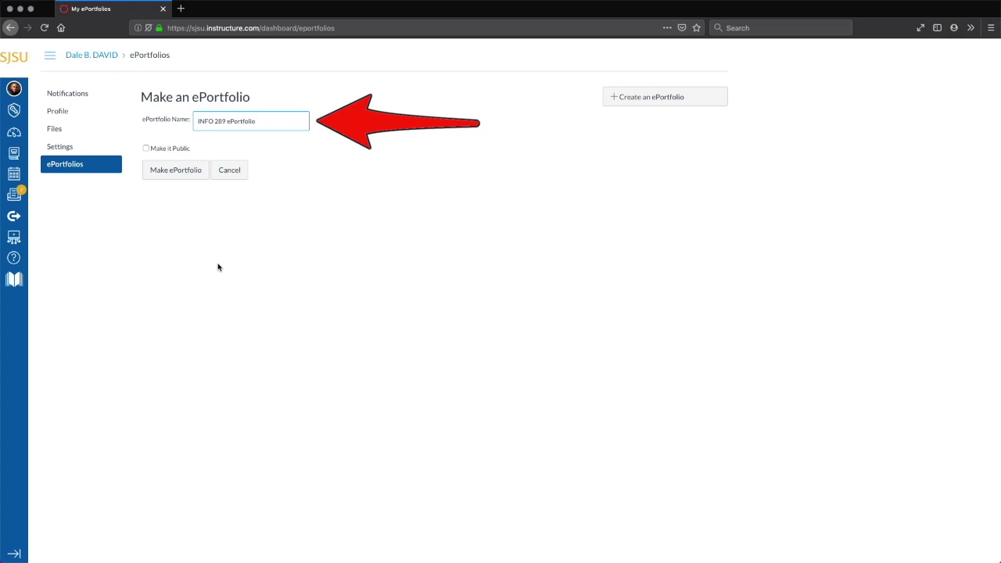
{"action": "left_click", "coordinate": [179, 207]}
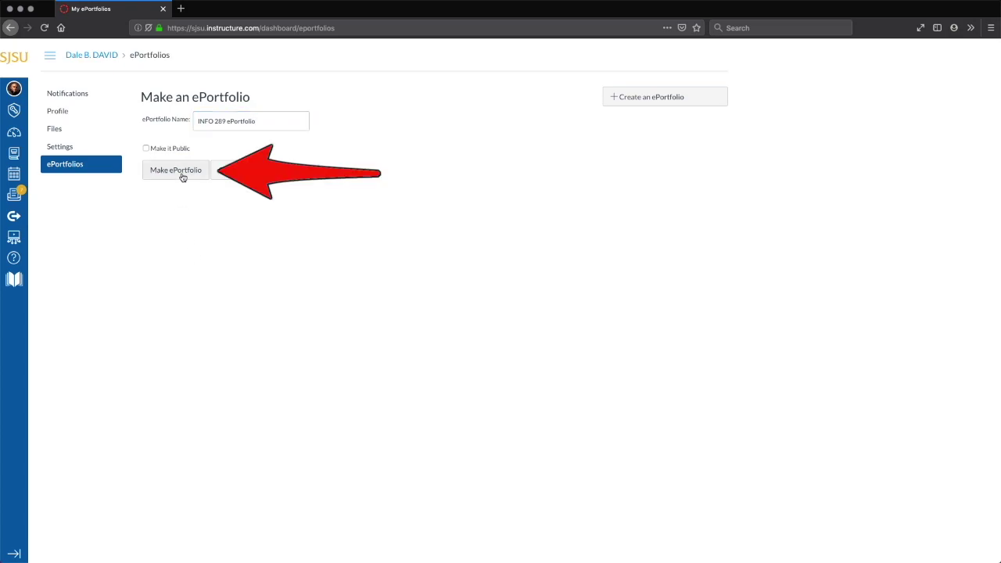
{"action": "left_click", "coordinate": [182, 173]}
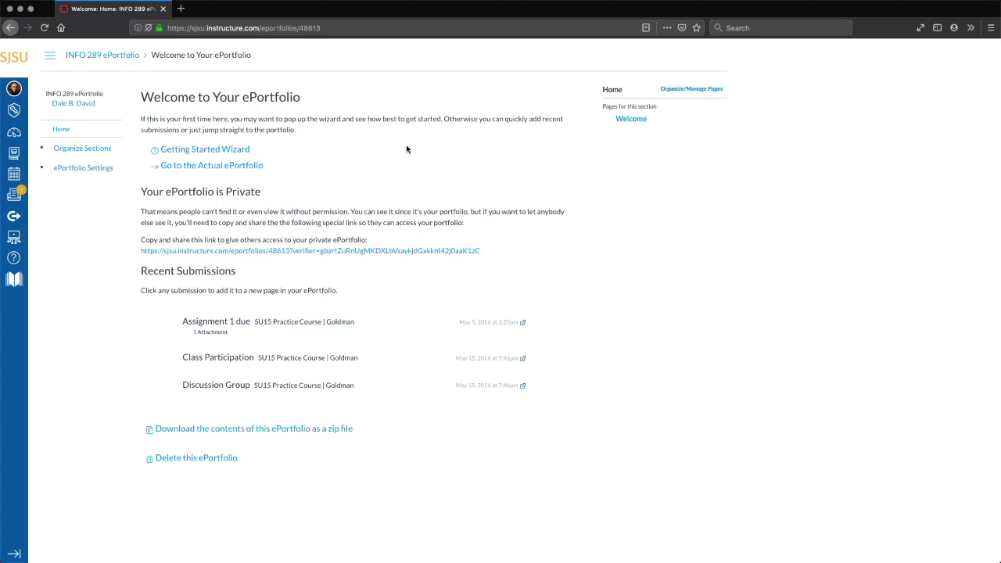
- Go to the actual ePortfolio and add a section named Areas of Competency below the Introduction section
{"action": "left_click", "coordinate": [232, 166]}
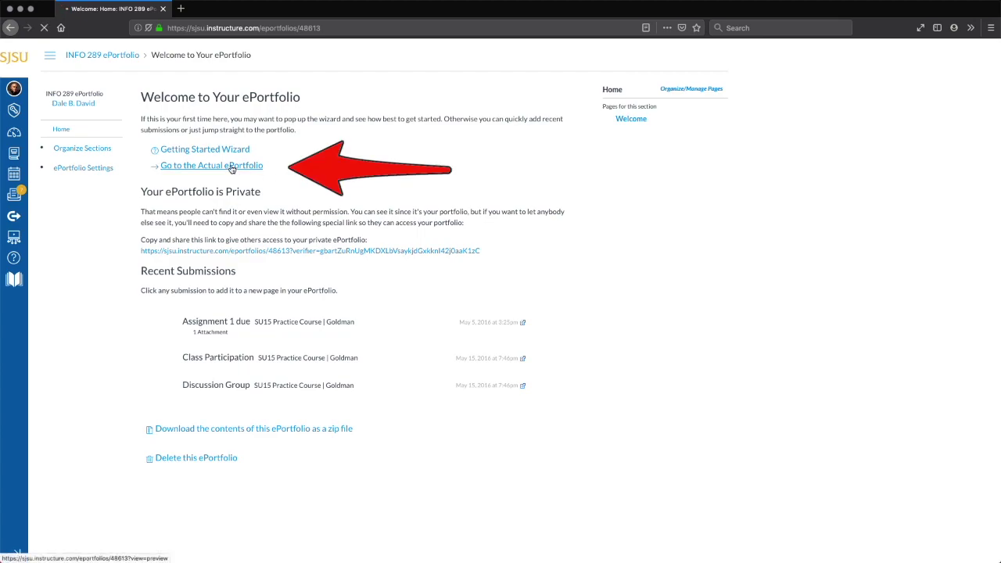
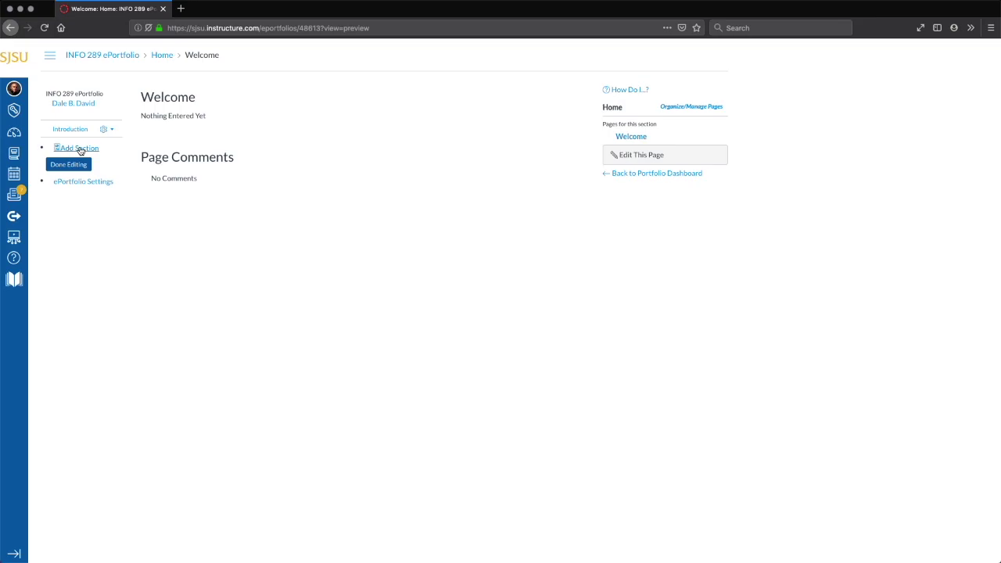
{"action": "left_click", "coordinate": [80, 149]}
{"action": "left_click", "coordinate": [81, 149]}
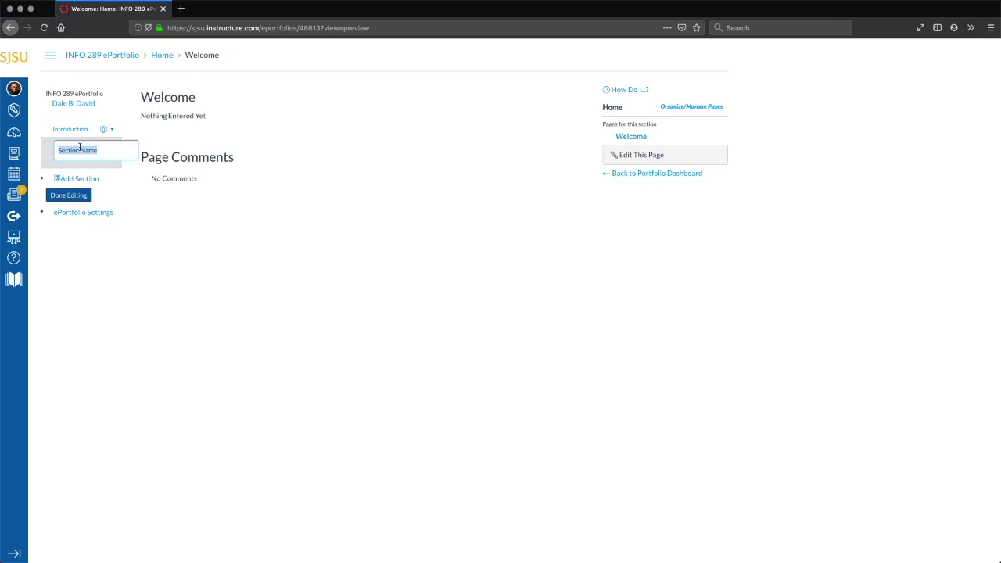
{"action": "type", "text": "Areas of Competency"}
{"action": "left_click", "coordinate": [78, 178]}
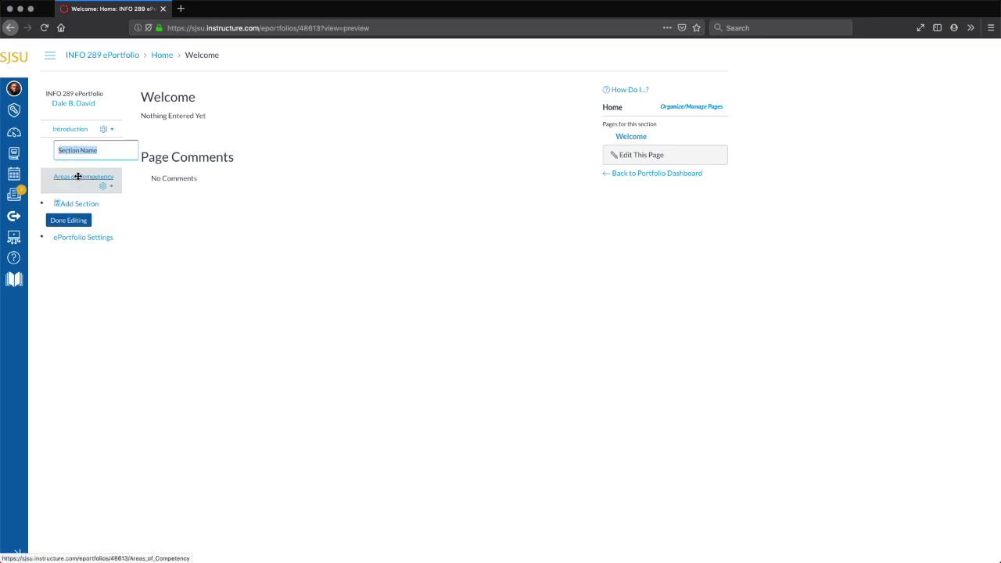
{"action": "key", "text": "Escape"}
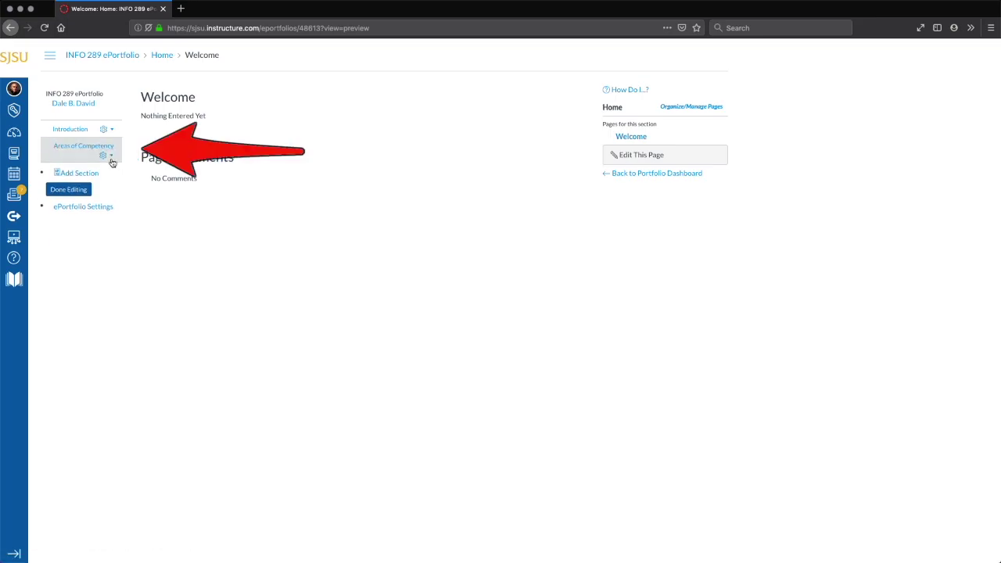
- Add two more sections named Conclusion and Affirmation below Areas of Competency, and finish editing the sections
{"action": "left_click", "coordinate": [70, 174]}
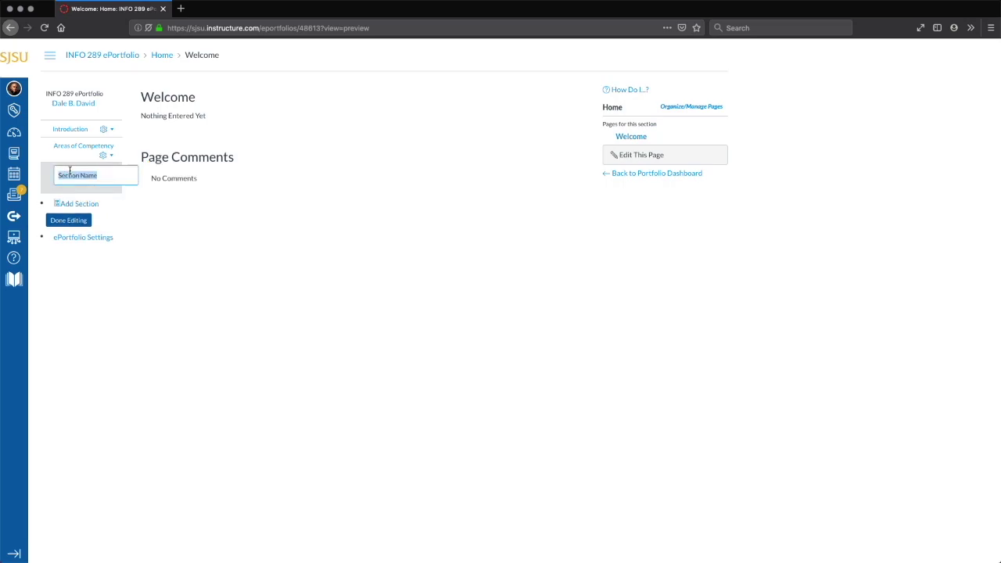
{"action": "type", "text": "Conclusion"}
{"action": "key", "text": "Return"}
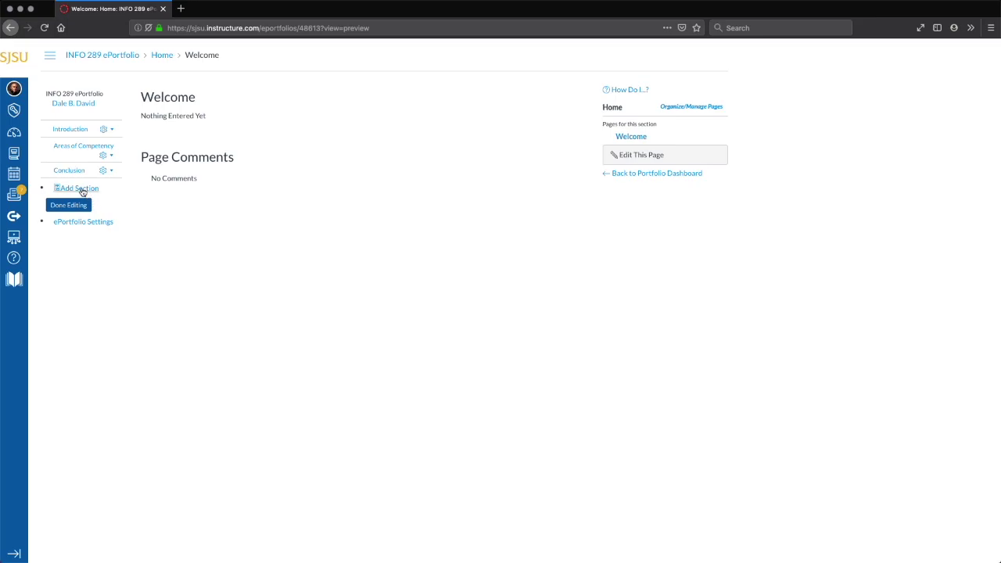
{"action": "left_click", "coordinate": [81, 188]}
{"action": "type", "text": "Affirmation"}
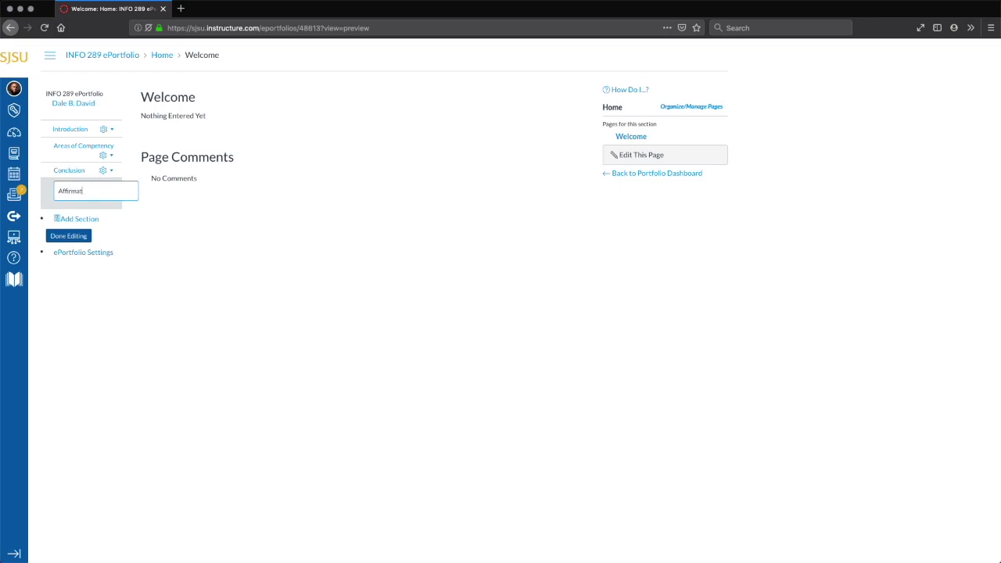
{"action": "left_click", "coordinate": [136, 212]}
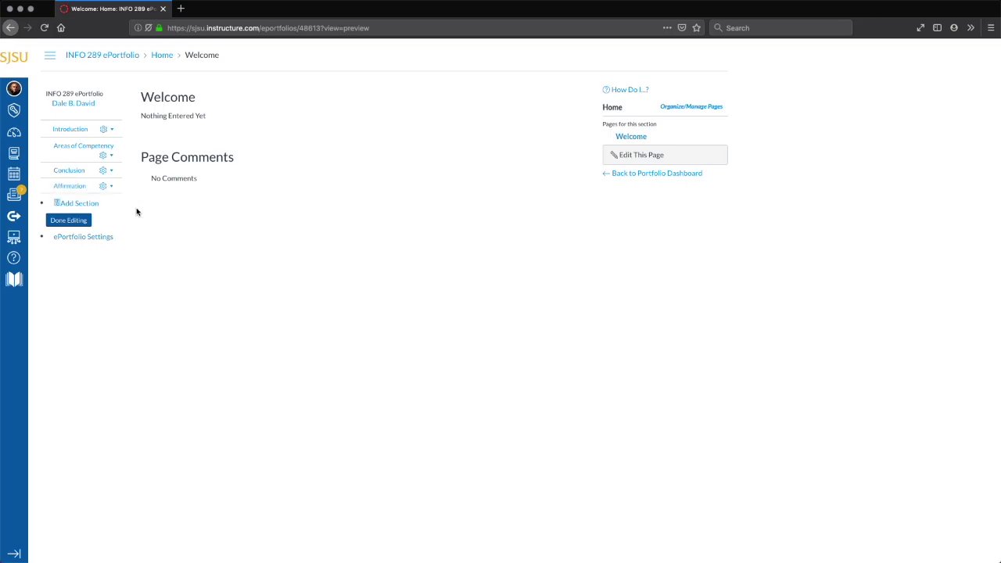
{"action": "left_click", "coordinate": [71, 220]}
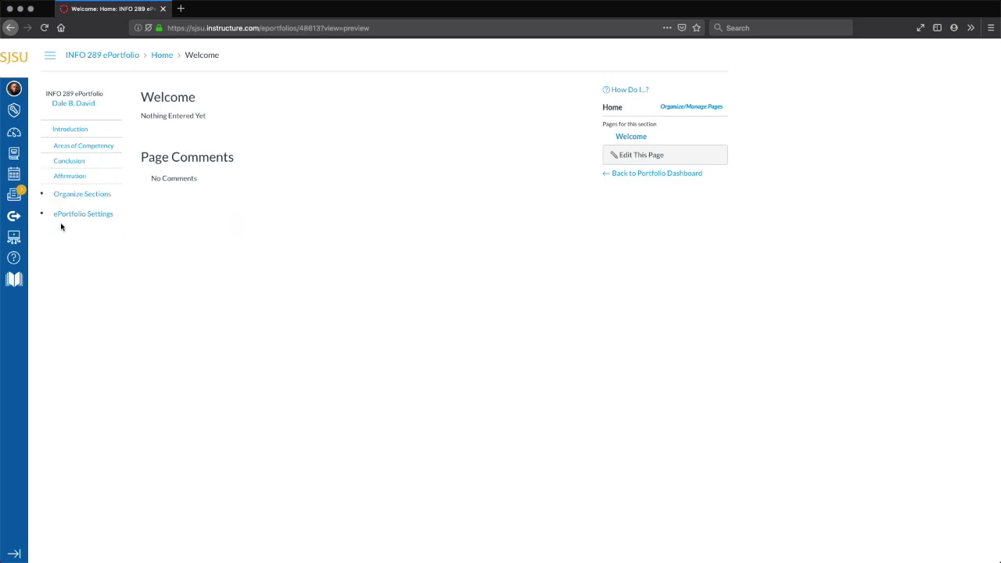
- Rename the Welcome page of the Introduction section to Introduction and finish editing its pages
{"action": "left_click", "coordinate": [69, 129]}
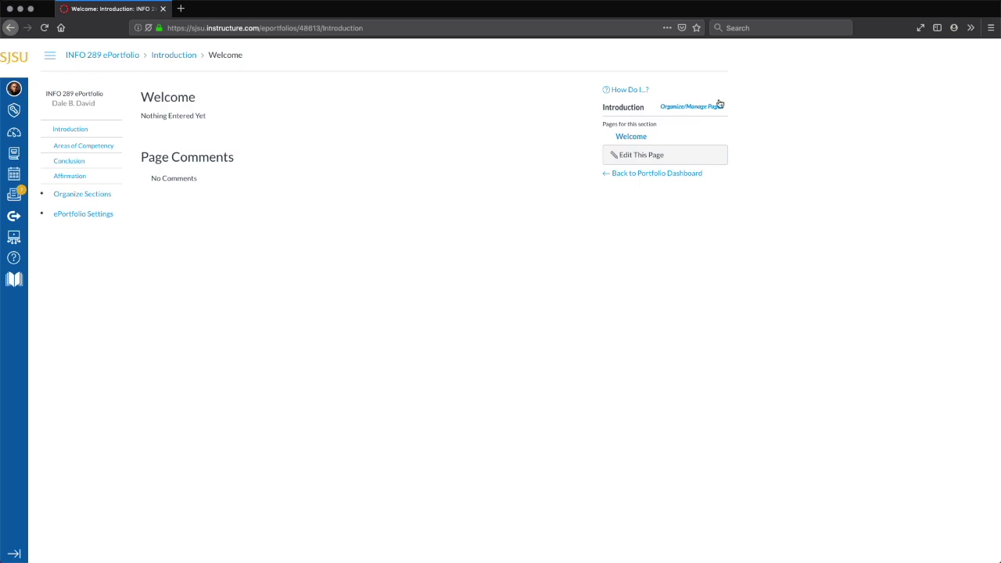
{"action": "left_click", "coordinate": [675, 109]}
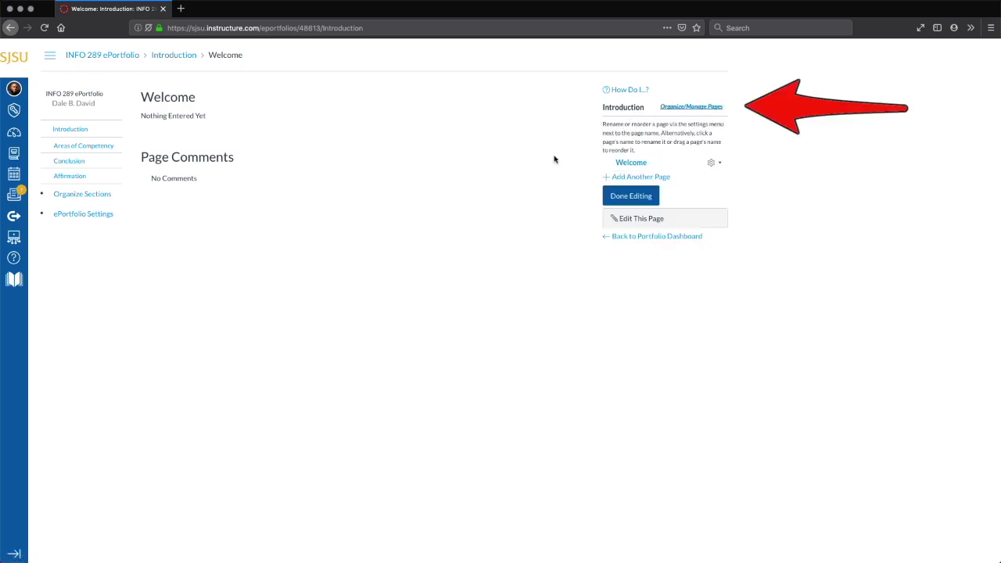
{"action": "left_click", "coordinate": [718, 164]}
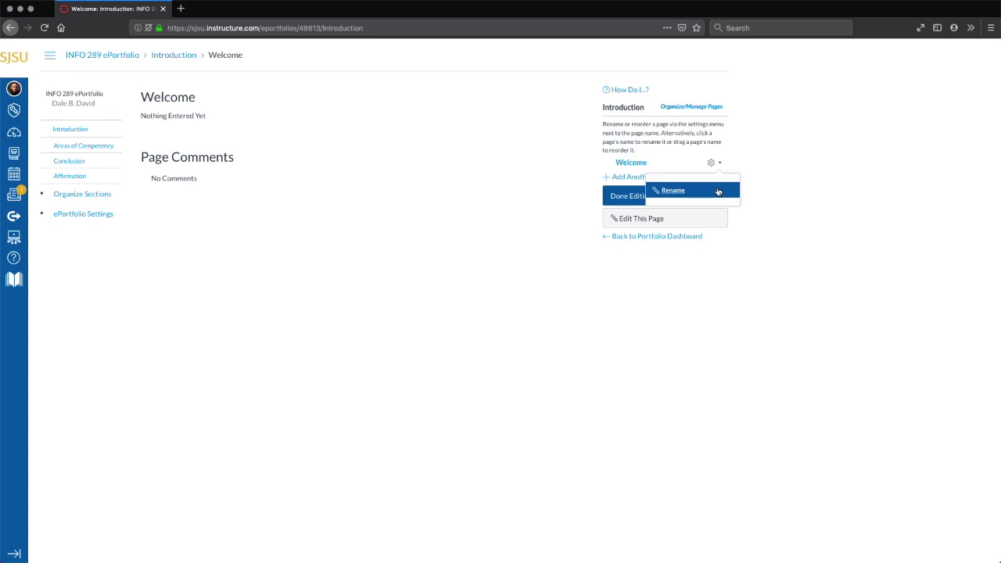
{"action": "left_click", "coordinate": [718, 192]}
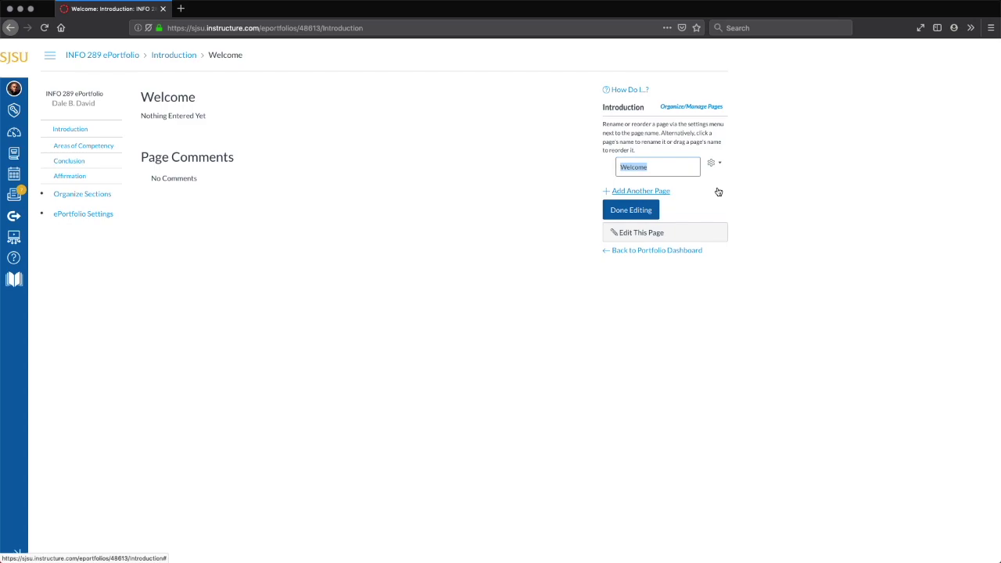
{"action": "type", "text": "Introduction"}
{"action": "left_click", "coordinate": [642, 211]}
{"action": "left_click", "coordinate": [640, 201]}
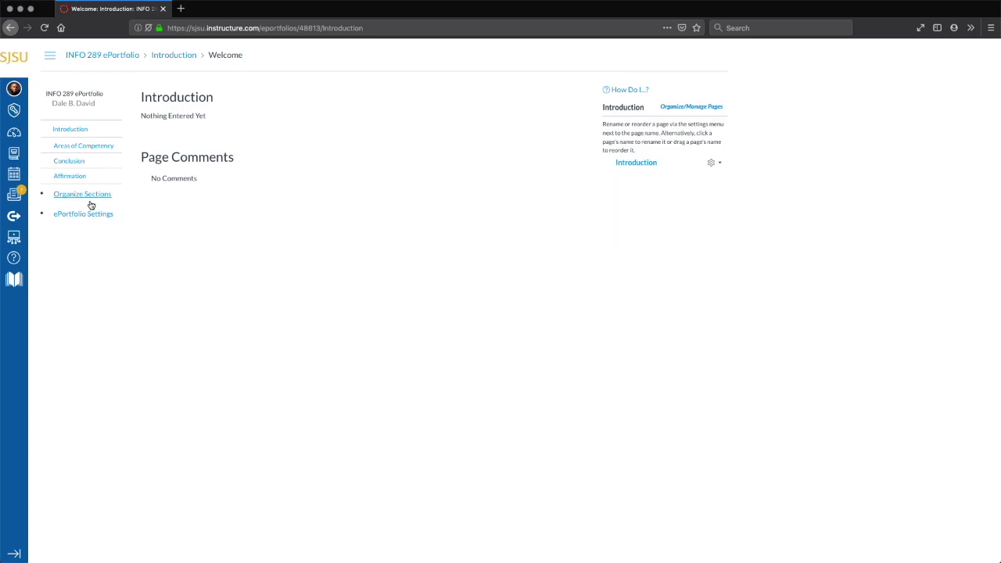
- Rename the New Page in the Conclusion section to Conclusion and finish editing its pages
{"action": "left_click", "coordinate": [79, 165]}
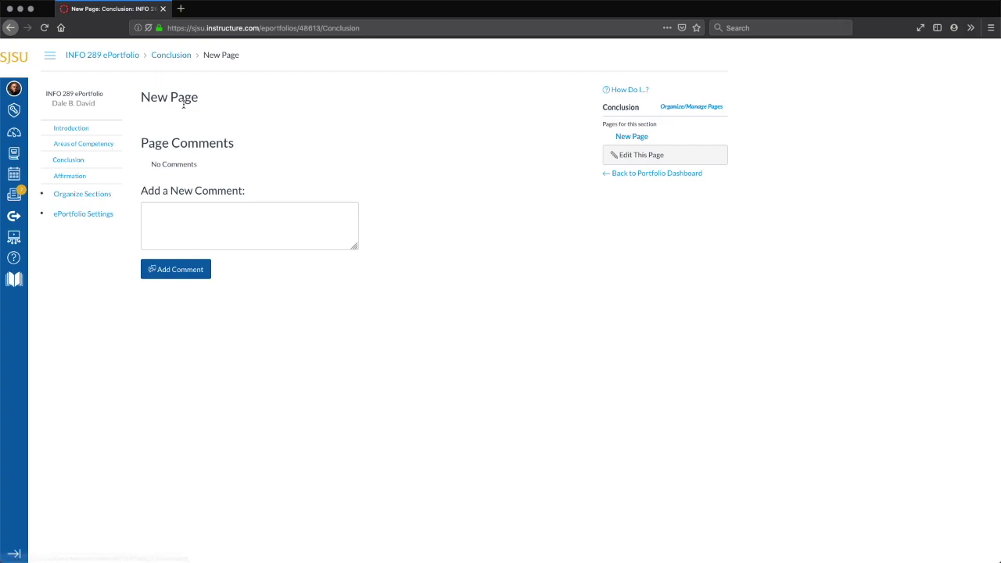
{"action": "left_click", "coordinate": [706, 109]}
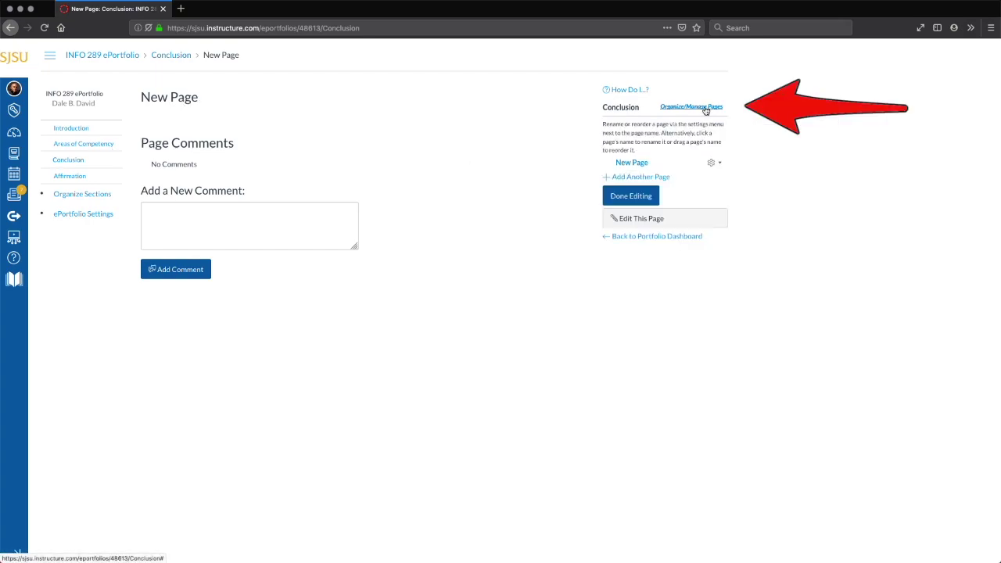
{"action": "left_click", "coordinate": [714, 165]}
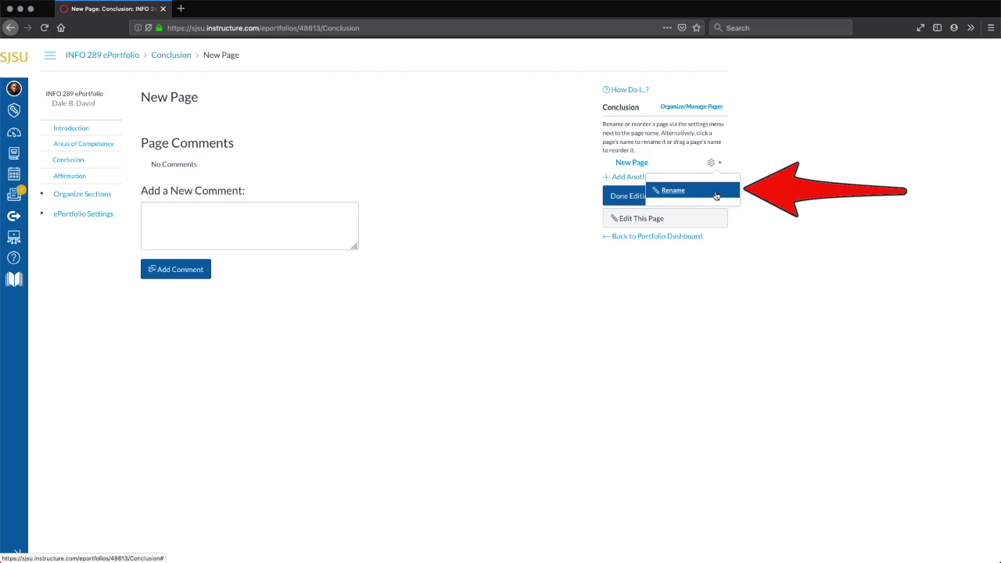
{"action": "left_click", "coordinate": [716, 192]}
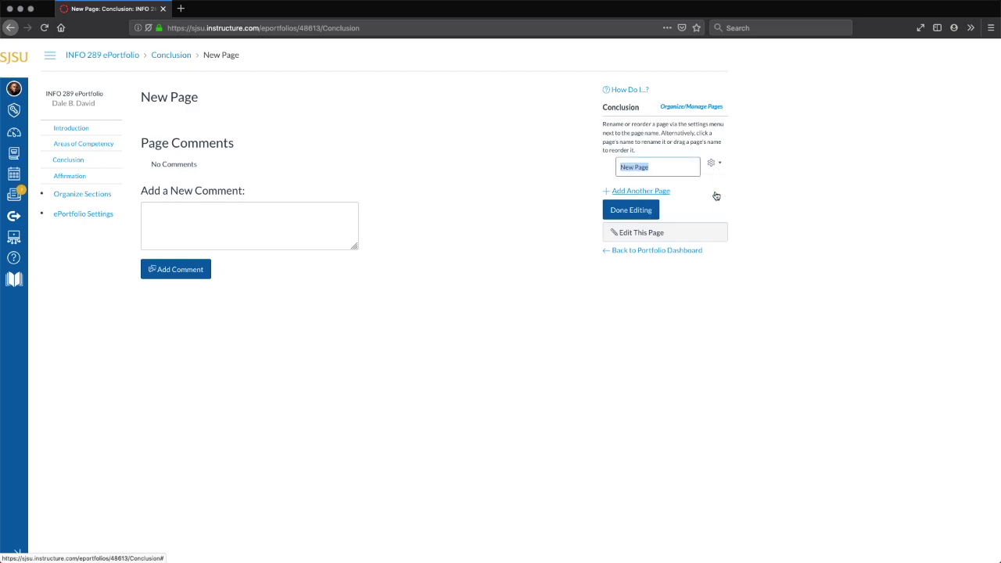
{"action": "type", "text": "Conclusion"}
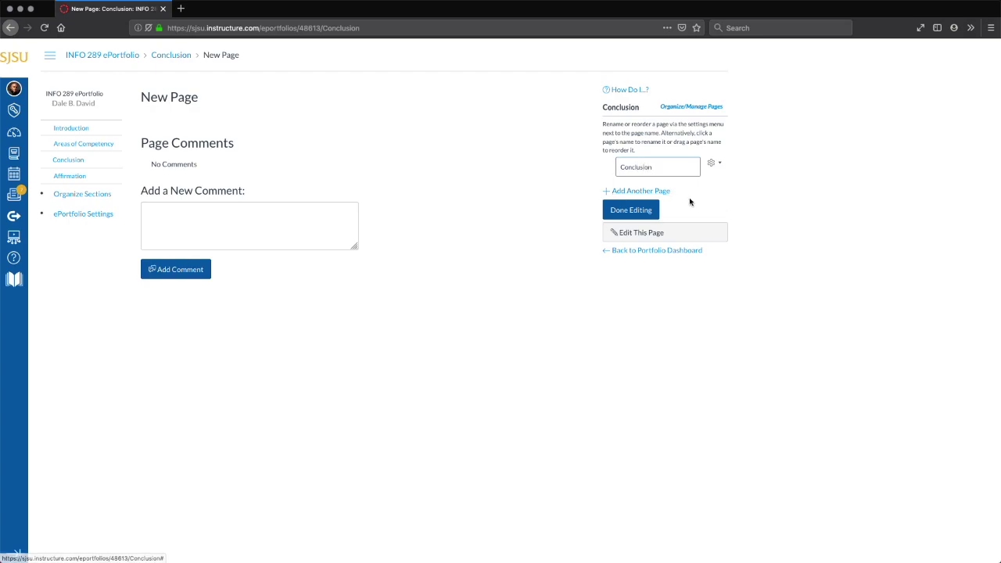
{"action": "left_click", "coordinate": [626, 210]}
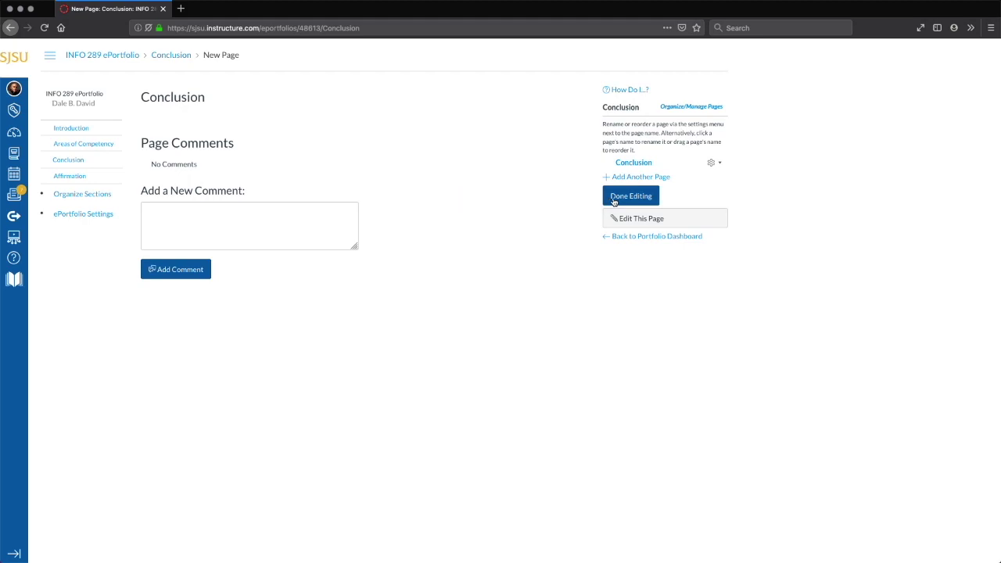
{"action": "left_click", "coordinate": [611, 200]}
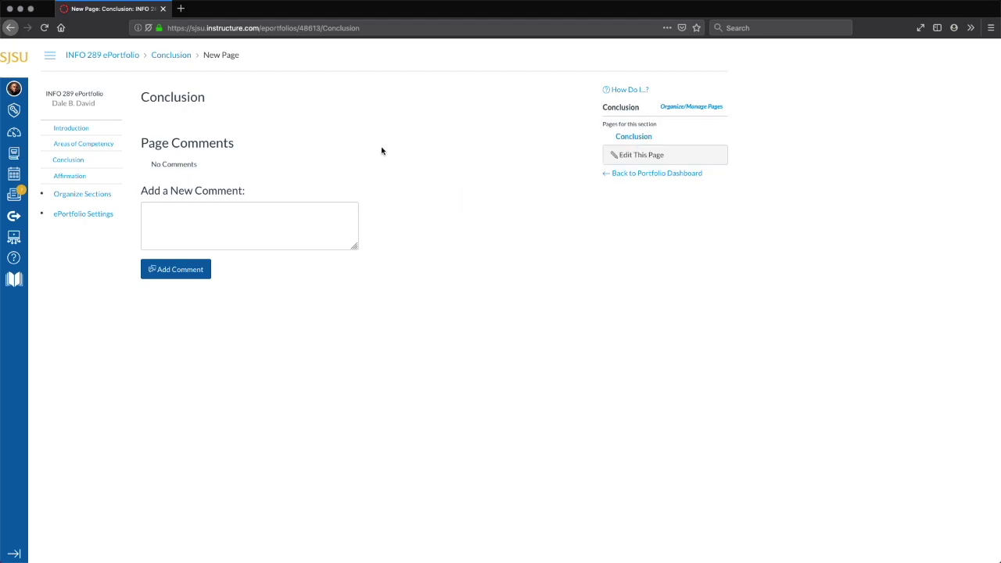
- Rename the New Page in the Affirmation section to Affirmation and finish editing its pages
{"action": "left_click", "coordinate": [71, 177]}
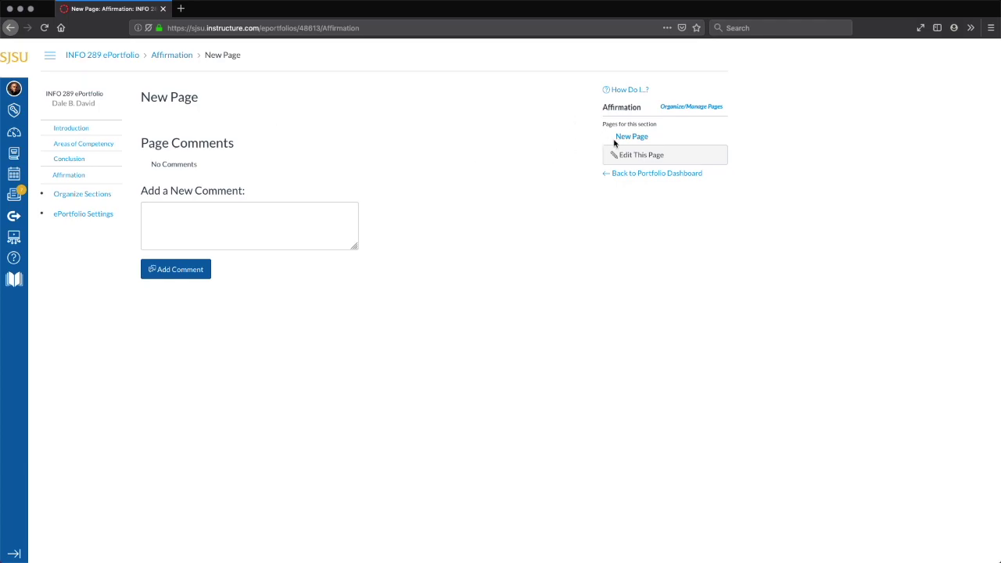
{"action": "left_click", "coordinate": [687, 109]}
{"action": "left_click", "coordinate": [718, 164]}
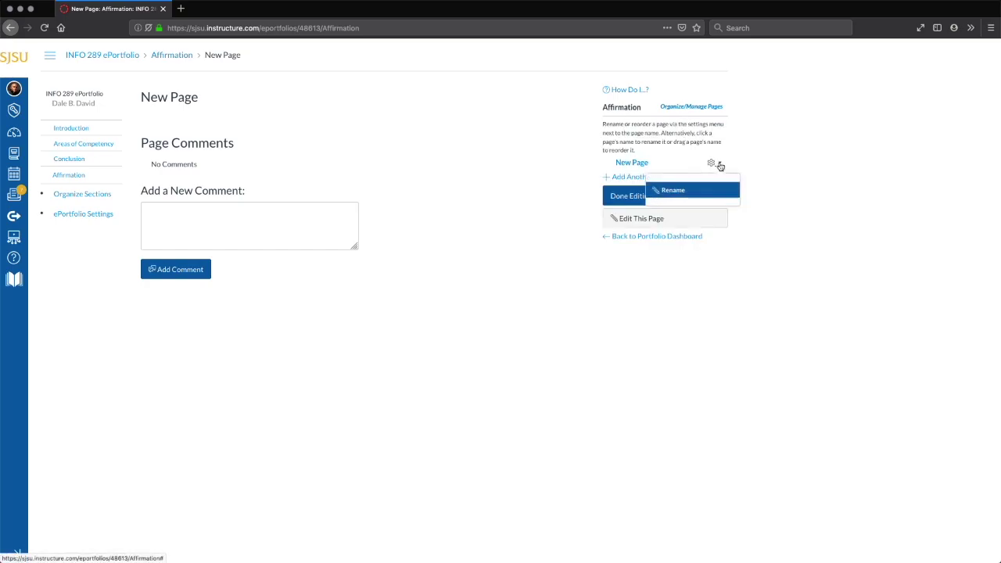
{"action": "left_click", "coordinate": [716, 193]}
{"action": "type", "text": "Affirmation"}
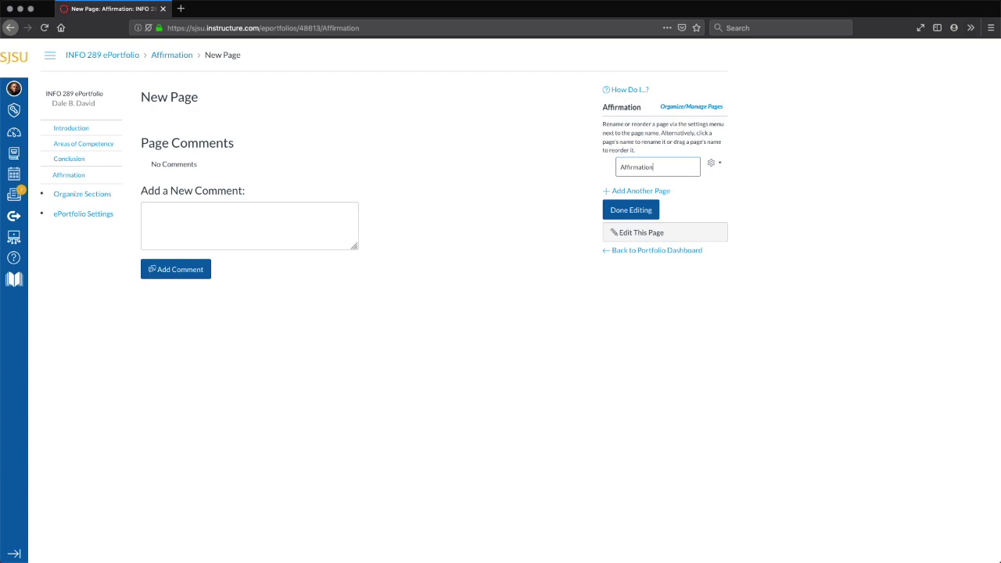
{"action": "key", "text": "Return"}
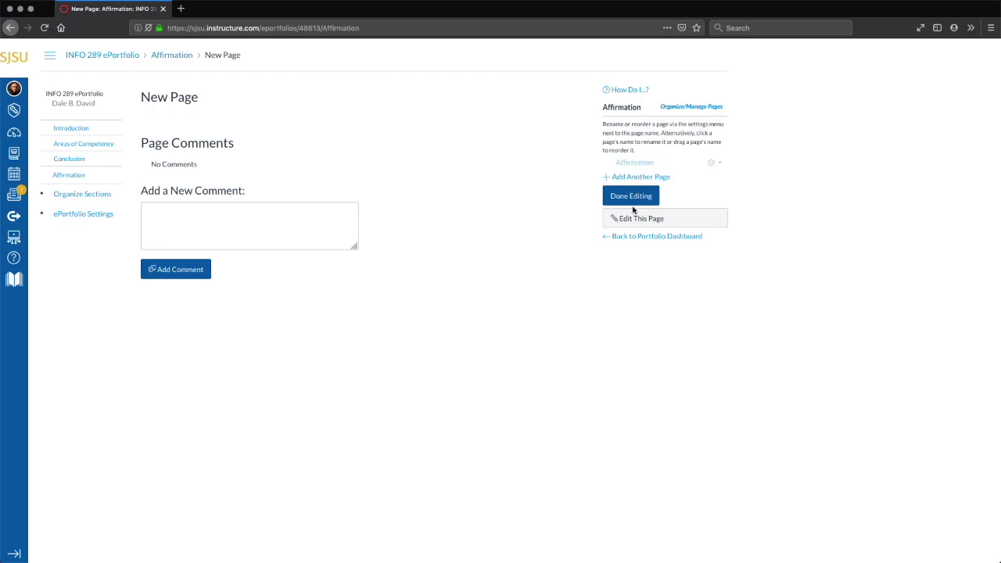
{"action": "left_click", "coordinate": [628, 195]}
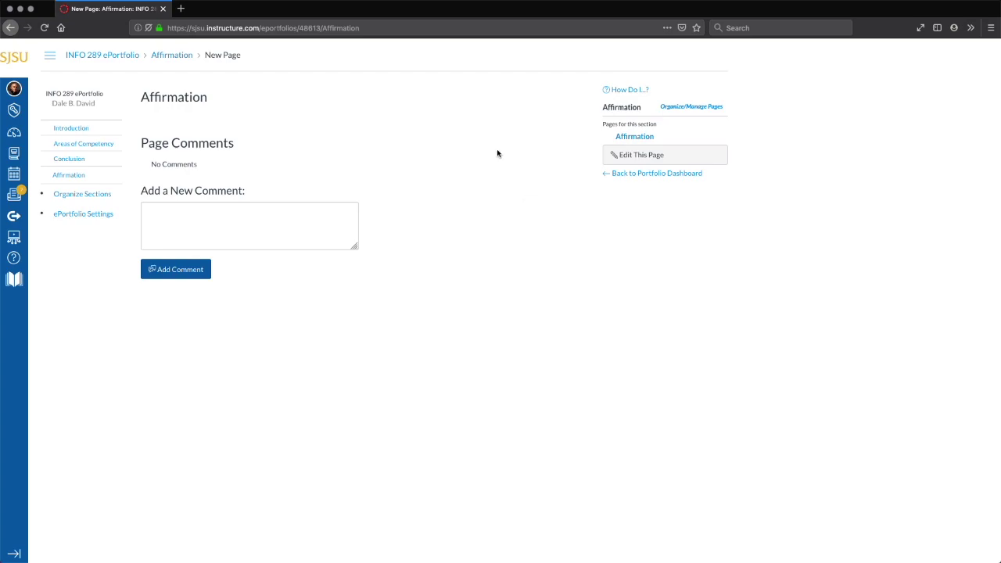
- Rename the New Page in the Areas of Competency section to Competency A
{"action": "left_click", "coordinate": [100, 147]}
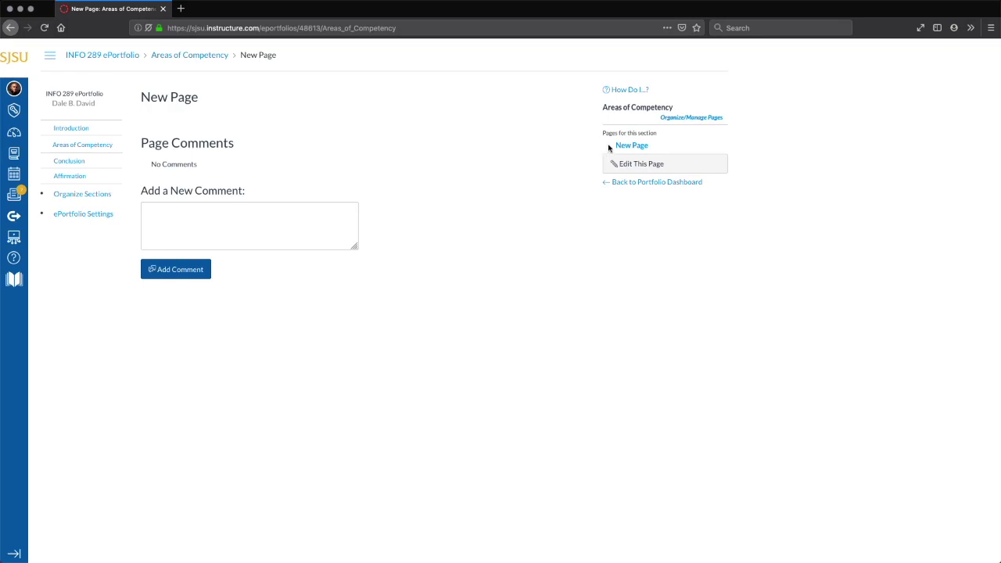
{"action": "left_click", "coordinate": [696, 119]}
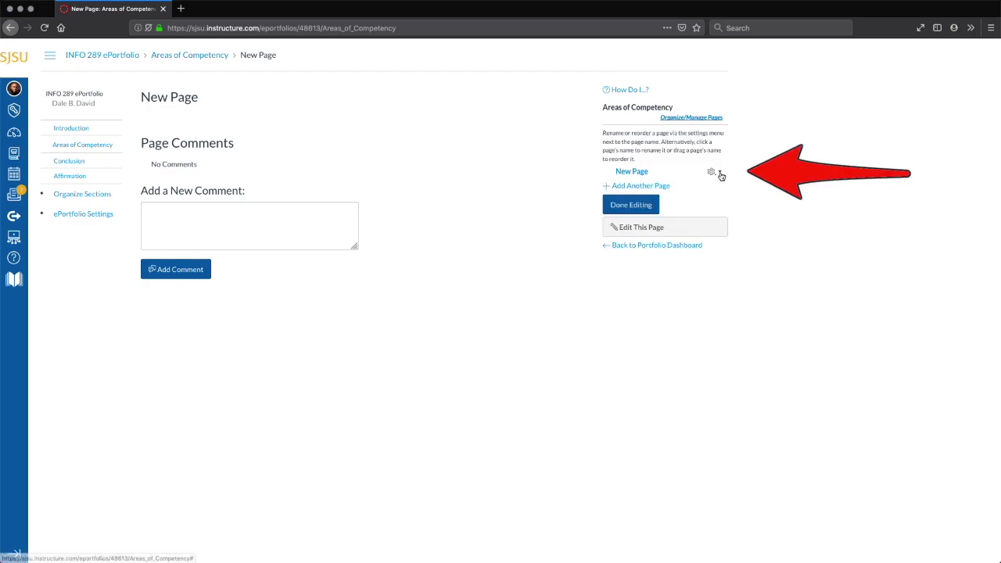
{"action": "left_click", "coordinate": [718, 171]}
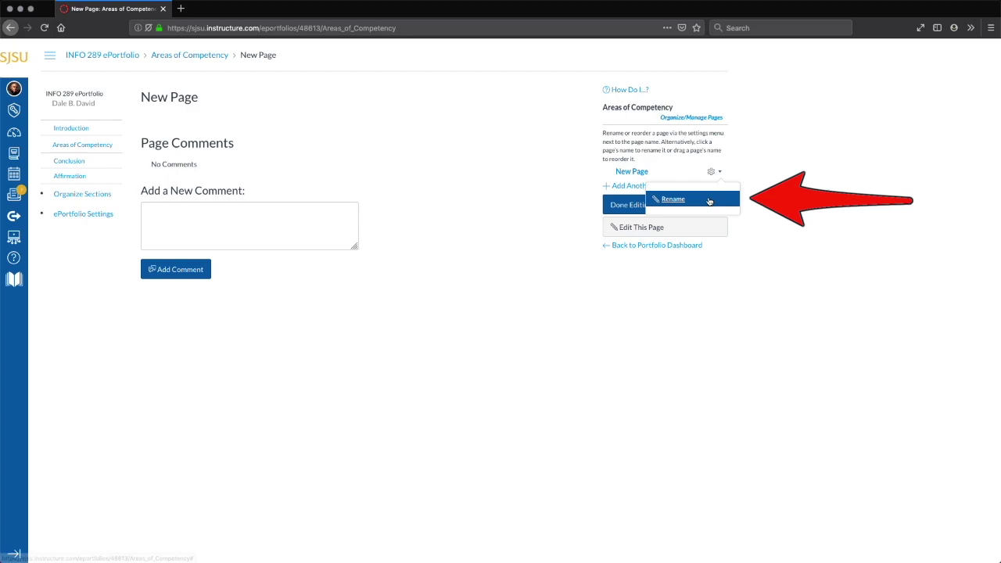
{"action": "left_click", "coordinate": [710, 202]}
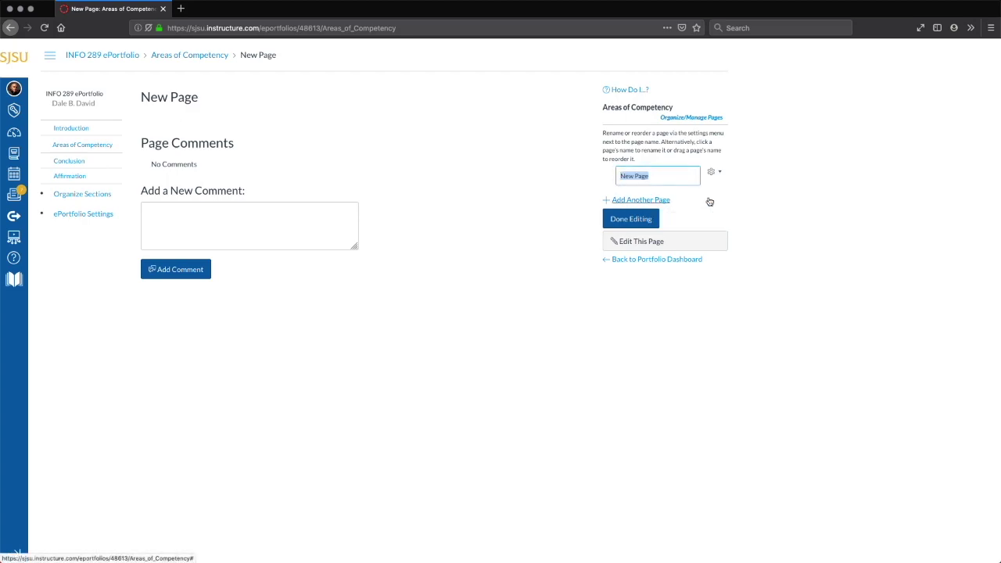
{"action": "type", "text": "Competency A"}
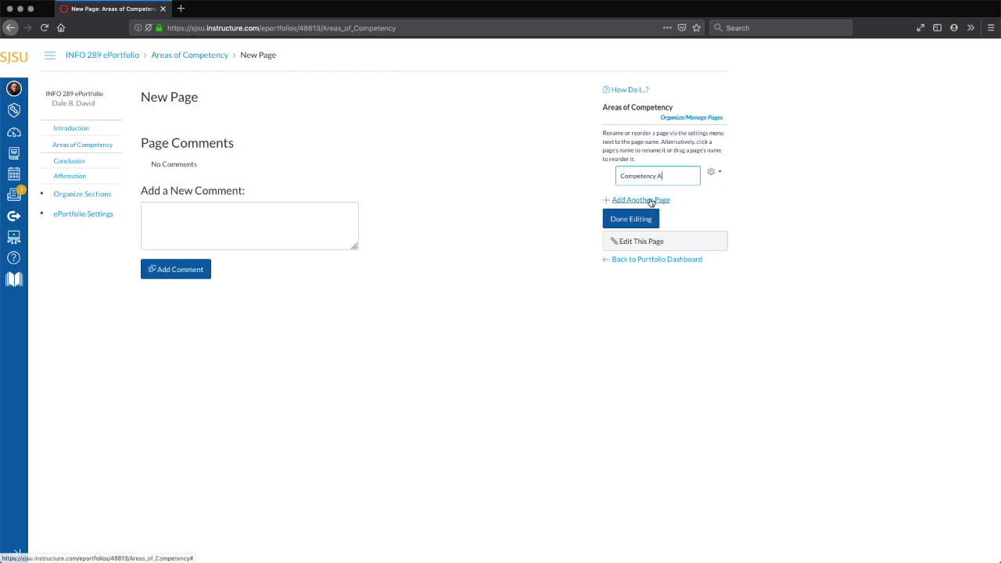
{"action": "key", "text": "Return"}
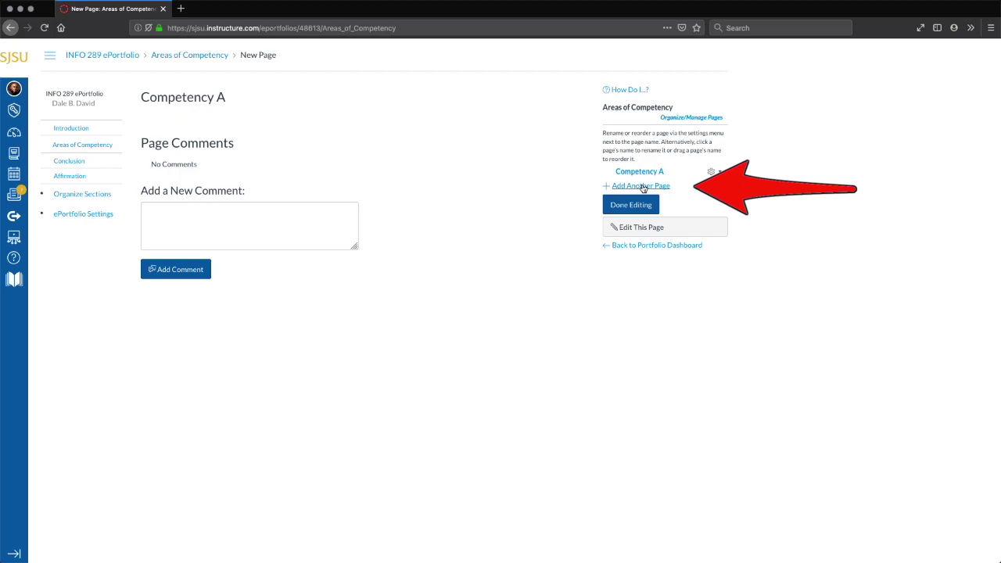
- Add two pages named Competency B and Competency C to the Areas of Competency section
{"action": "left_click", "coordinate": [643, 187]}
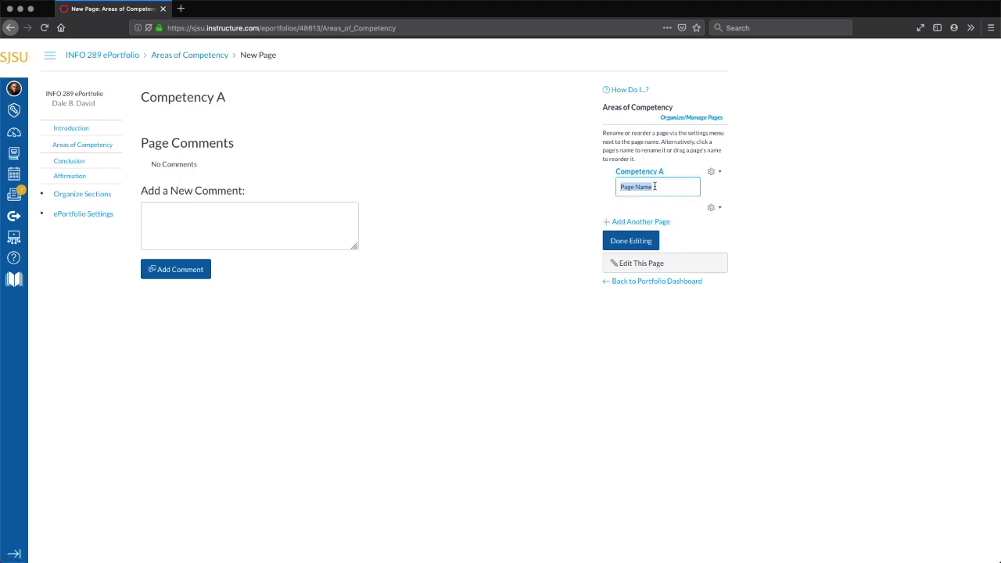
{"action": "type", "text": "Competency B"}
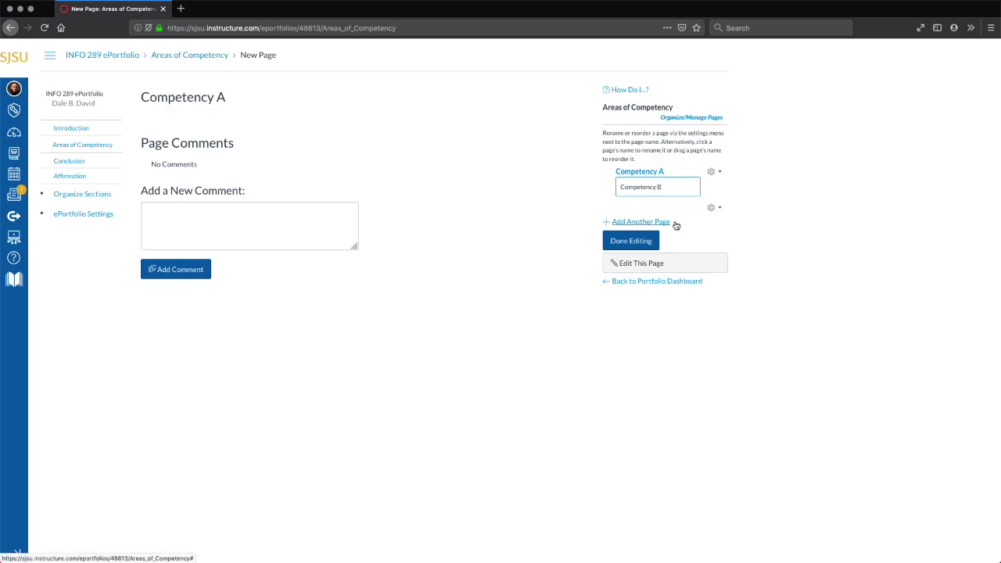
{"action": "key", "text": "Return"}
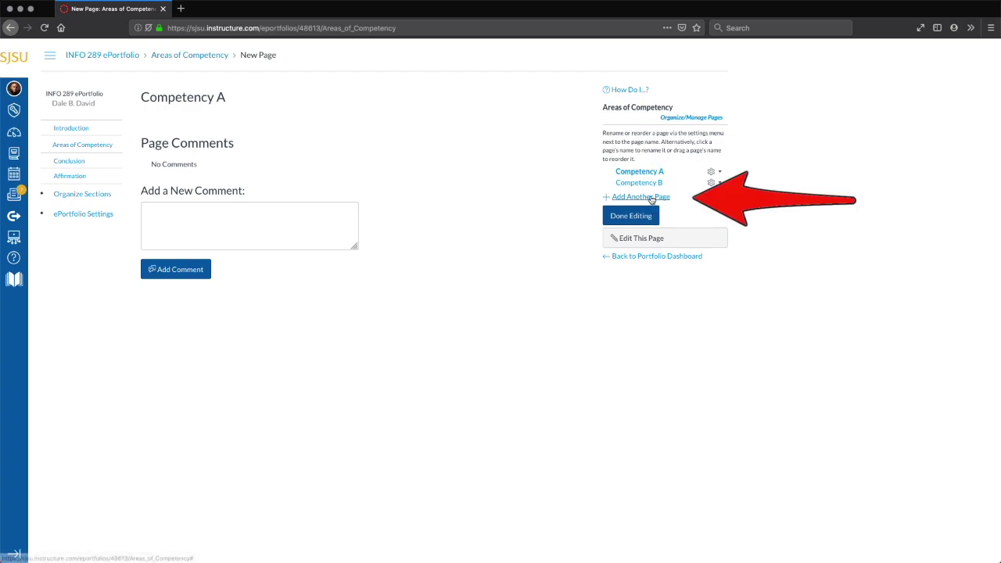
{"action": "left_click", "coordinate": [652, 197]}
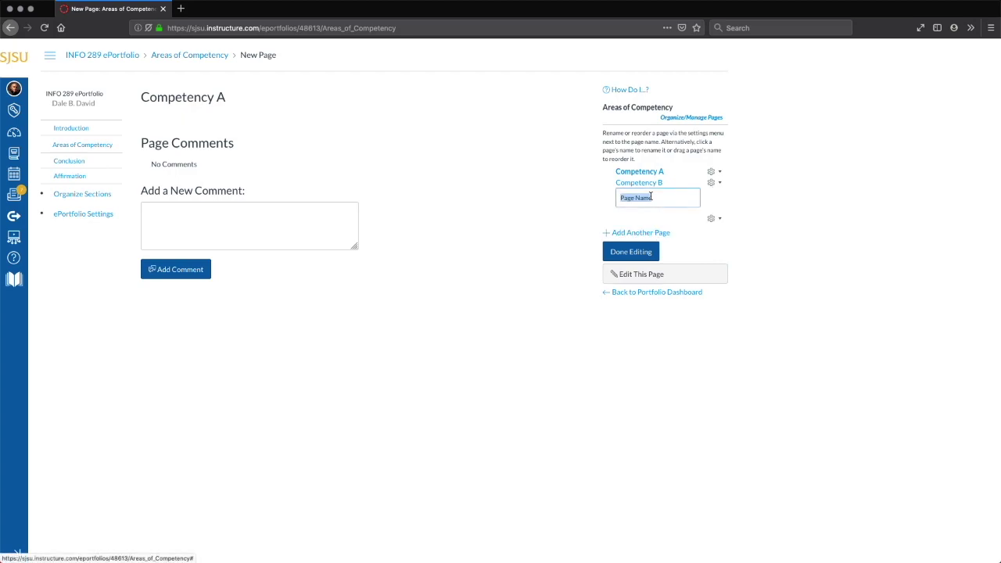
{"action": "type", "text": "Competency C"}
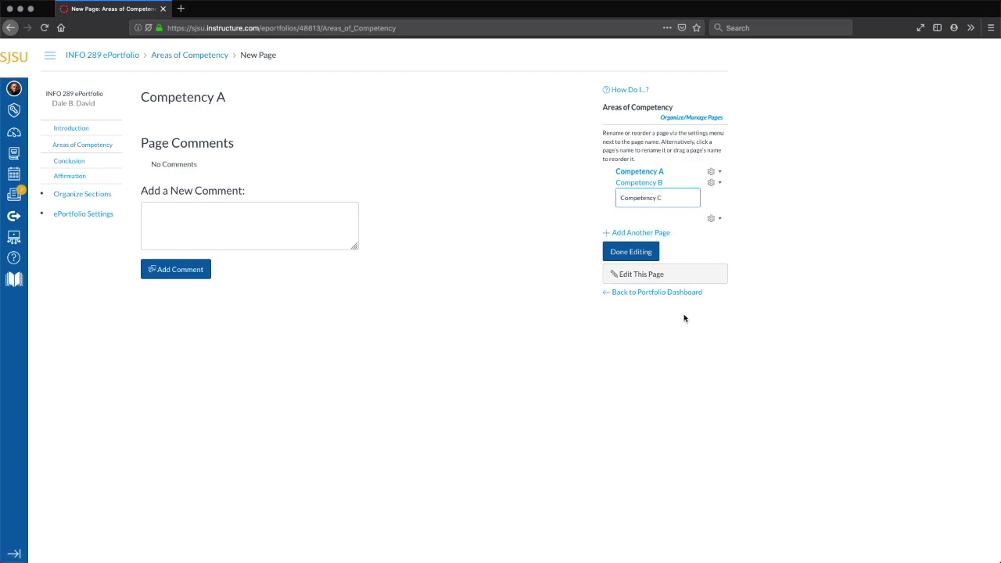
{"action": "key", "text": "Return"}
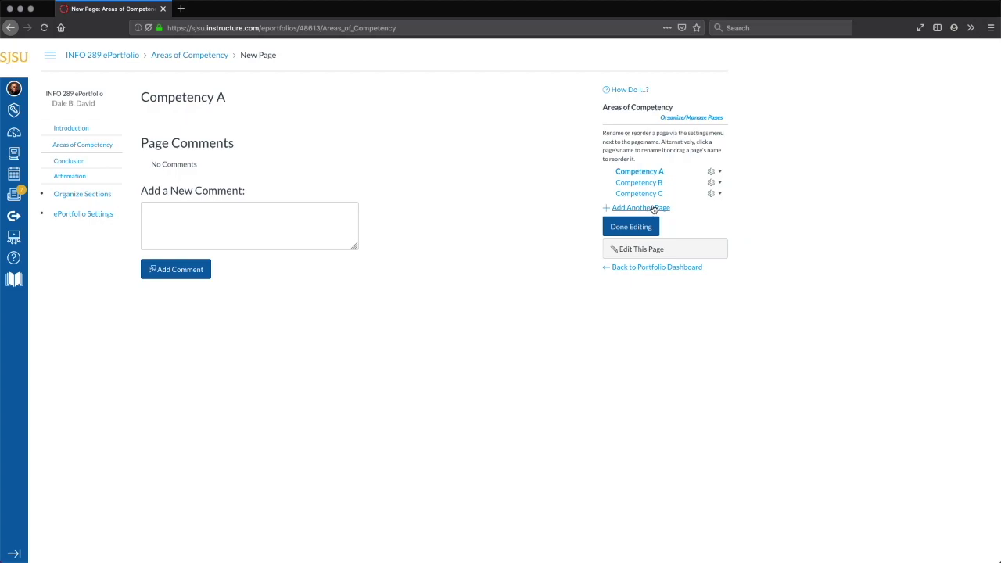
- Add three more pages named Competency D, Competency E and Competency F below Competency C
{"action": "left_click", "coordinate": [648, 209]}
{"action": "type", "text": "Competency D"}
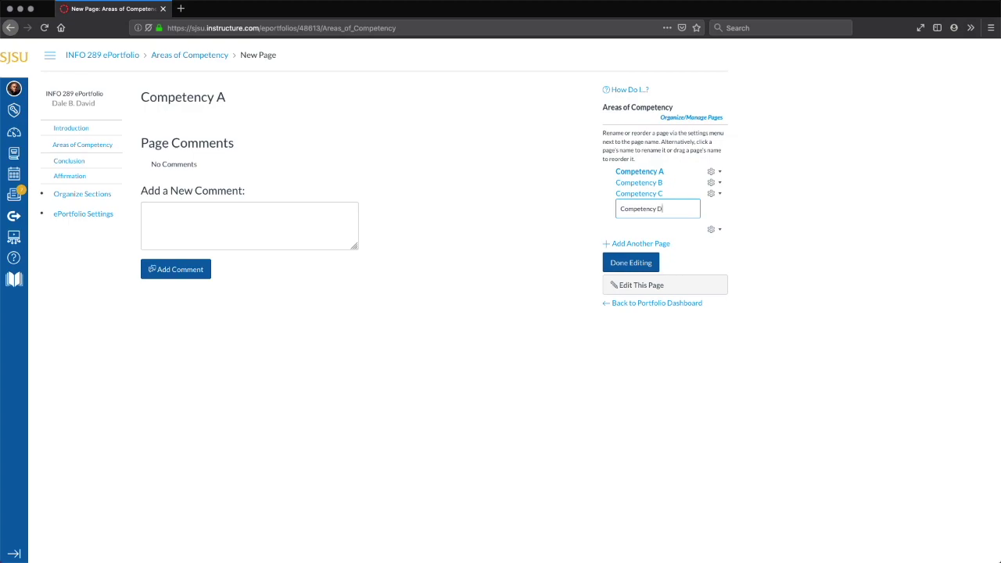
{"action": "key", "text": "Return"}
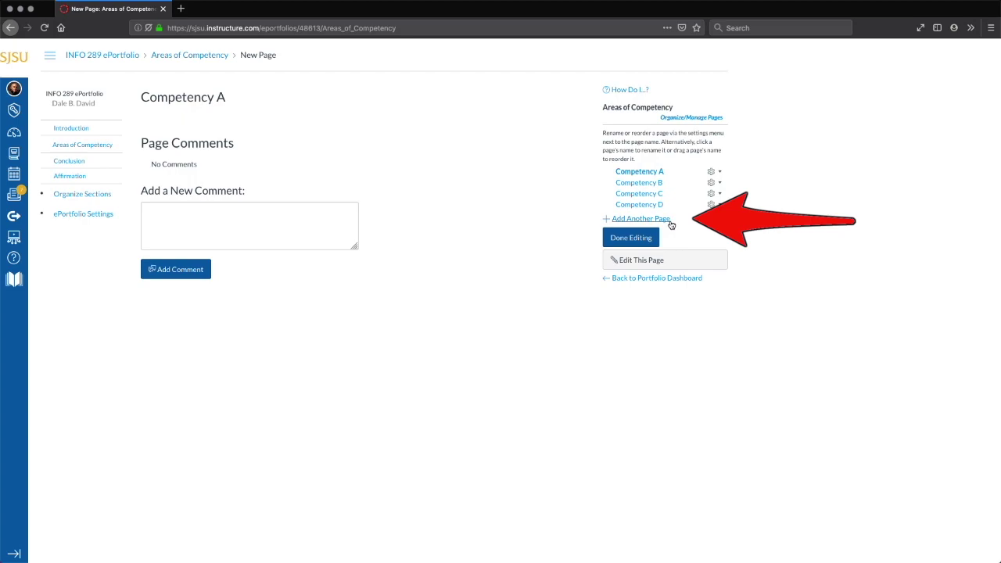
{"action": "left_click", "coordinate": [669, 223]}
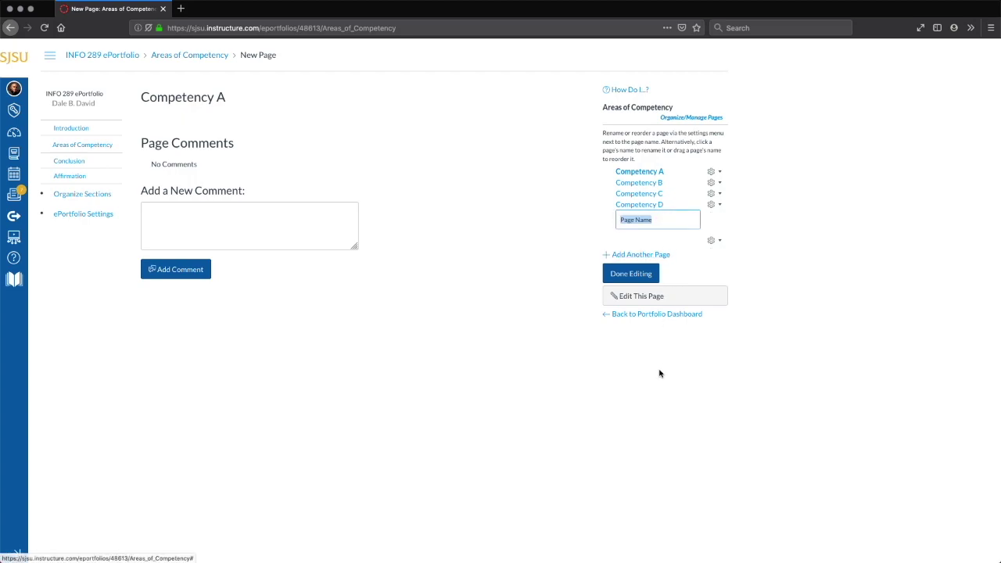
{"action": "type", "text": "Competency "}
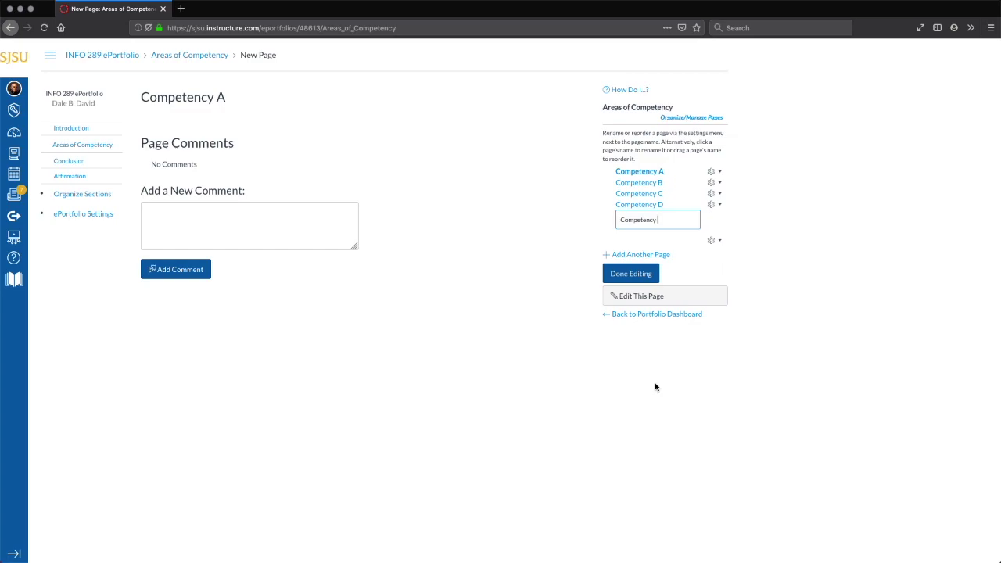
{"action": "type", "text": "E"}
{"action": "key", "text": "Return"}
{"action": "left_click", "coordinate": [661, 228]}
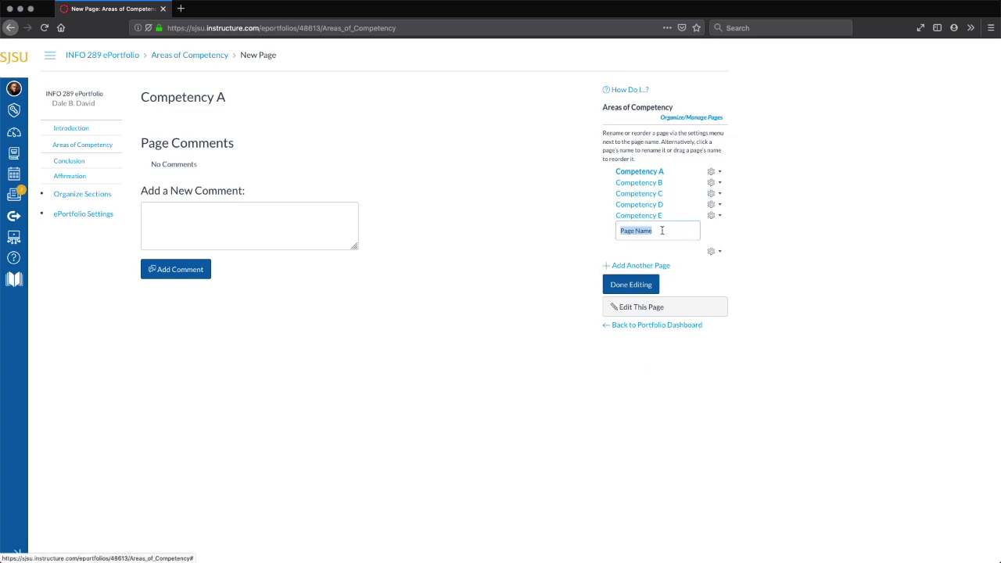
{"action": "type", "text": "Competency "}
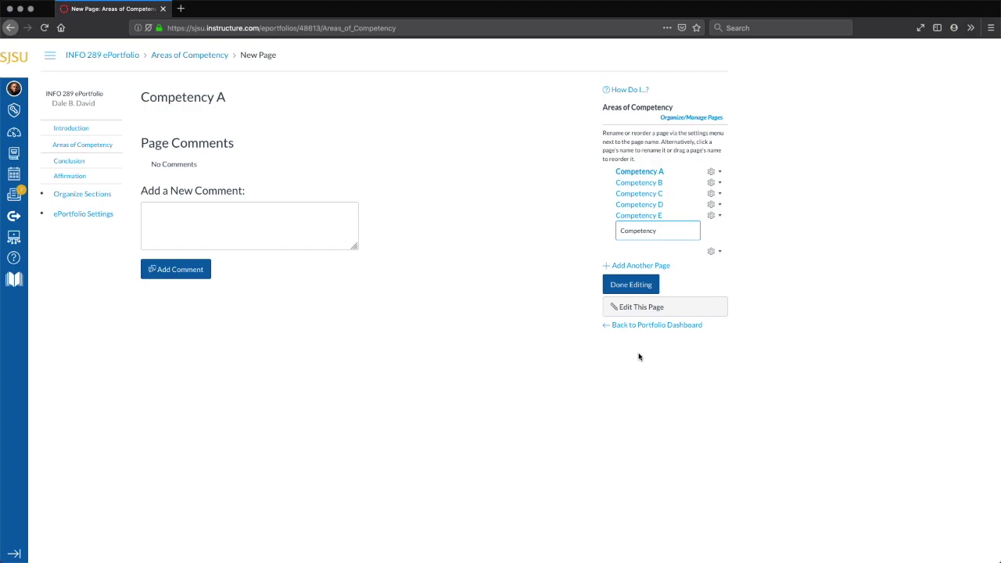
{"action": "type", "text": "F"}
{"action": "key", "text": "Return"}
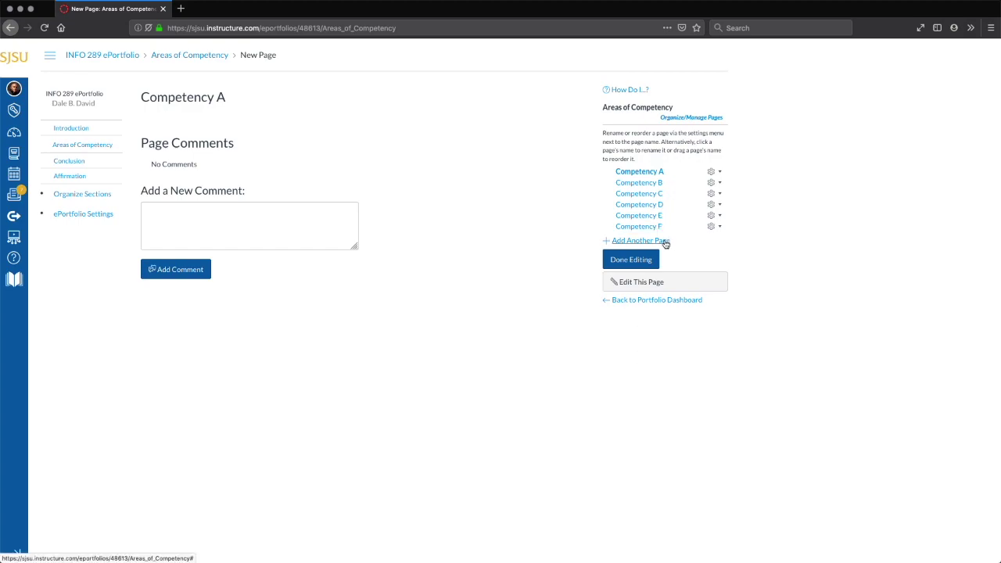
- Add the remaining pages Competency G, Competency H and Competency J through Competency O, and finish editing the section's pages
{"action": "left_click", "coordinate": [663, 241]}
{"action": "type", "text": "Competency G"}
{"action": "key", "text": "Return"}
{"action": "left_click", "coordinate": [663, 251]}
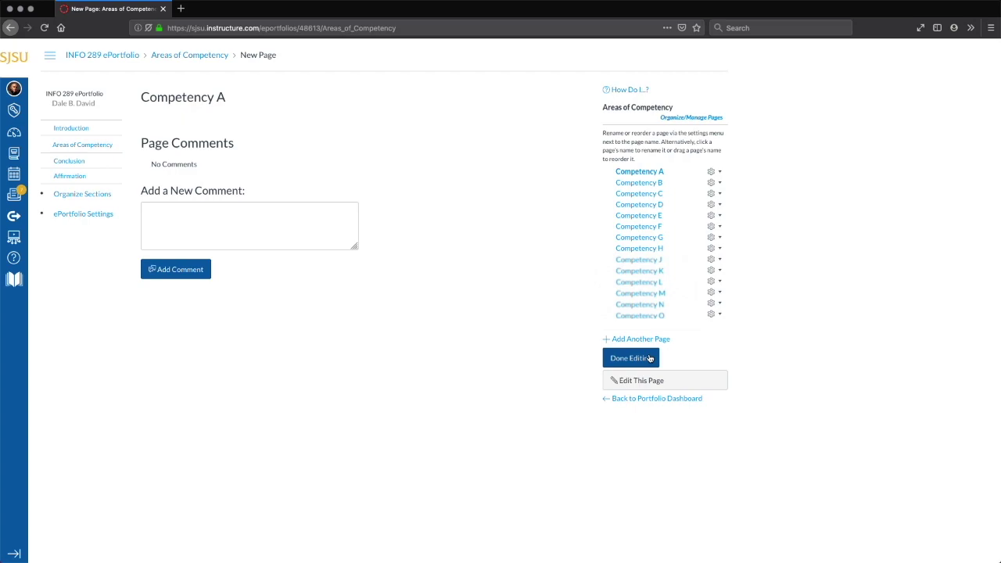
{"action": "left_click", "coordinate": [648, 358]}
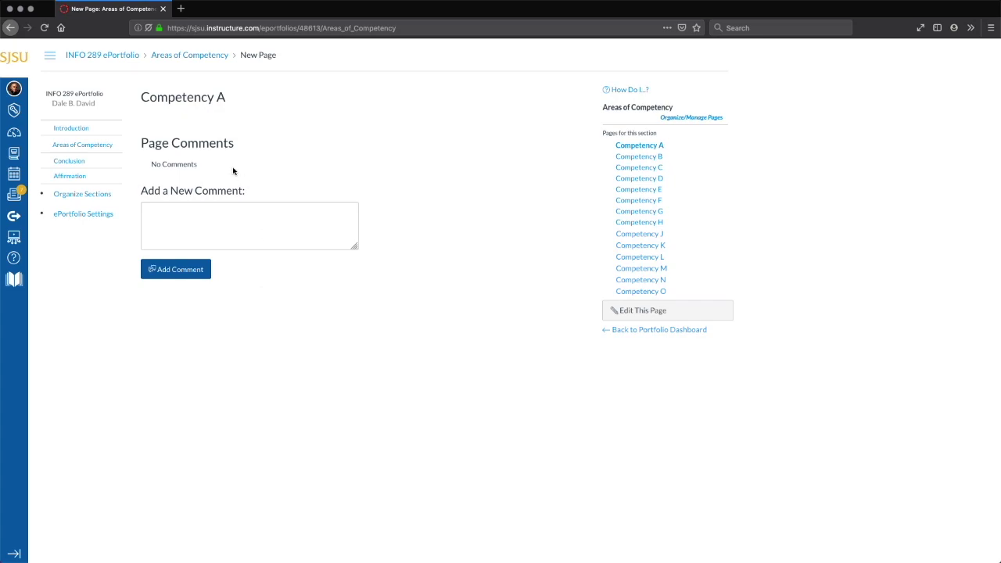
- Review the Introduction, Areas of Competency, Conclusion and Affirmation sections in turn and return to the portfolio dashboard
{"action": "left_click", "coordinate": [71, 128]}
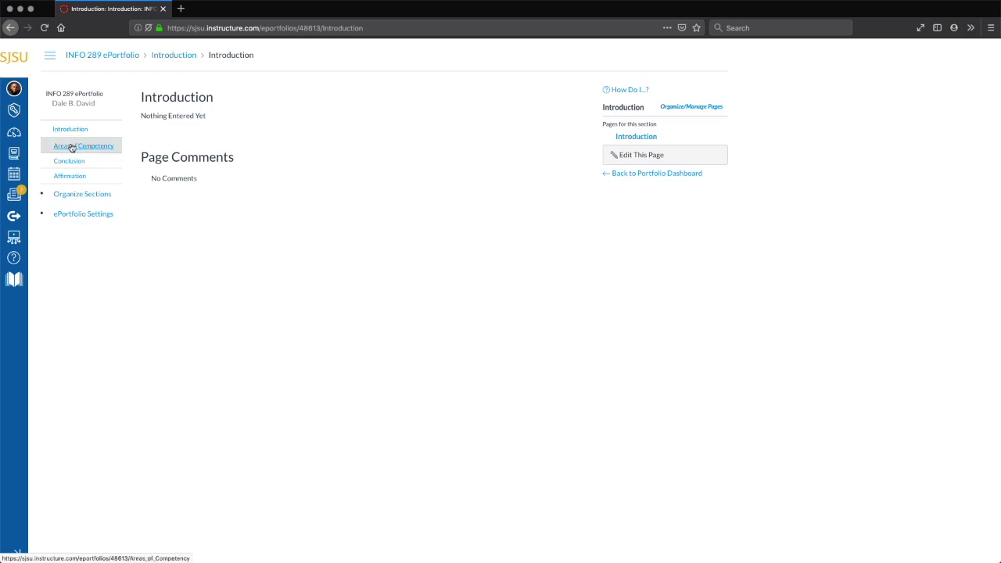
{"action": "left_click", "coordinate": [71, 147]}
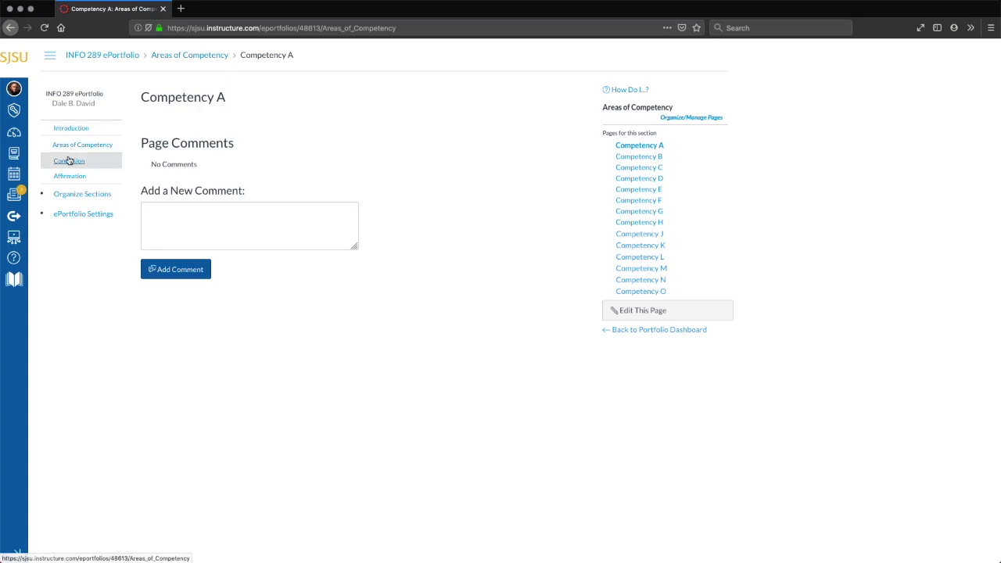
{"action": "left_click", "coordinate": [69, 162]}
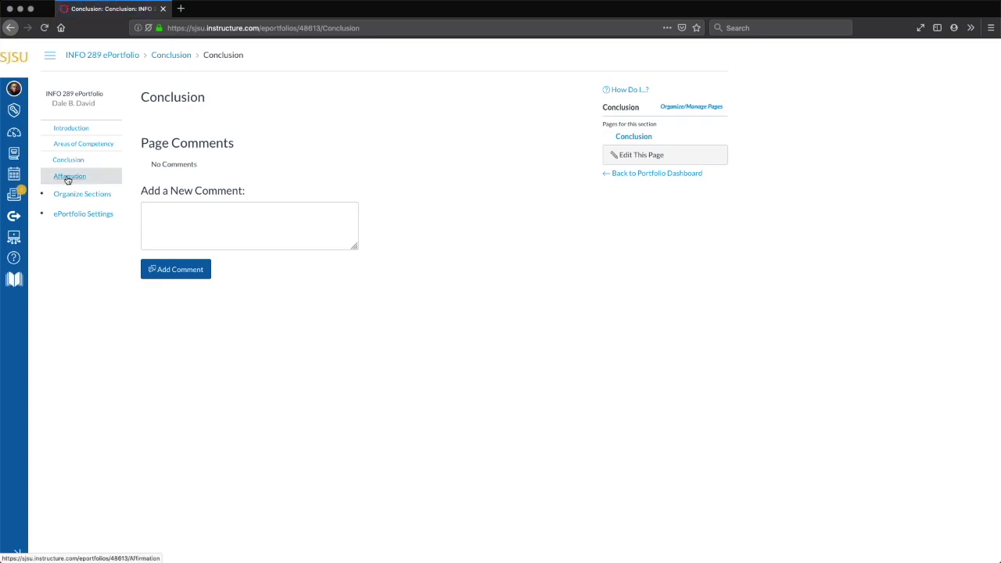
{"action": "left_click", "coordinate": [68, 177]}
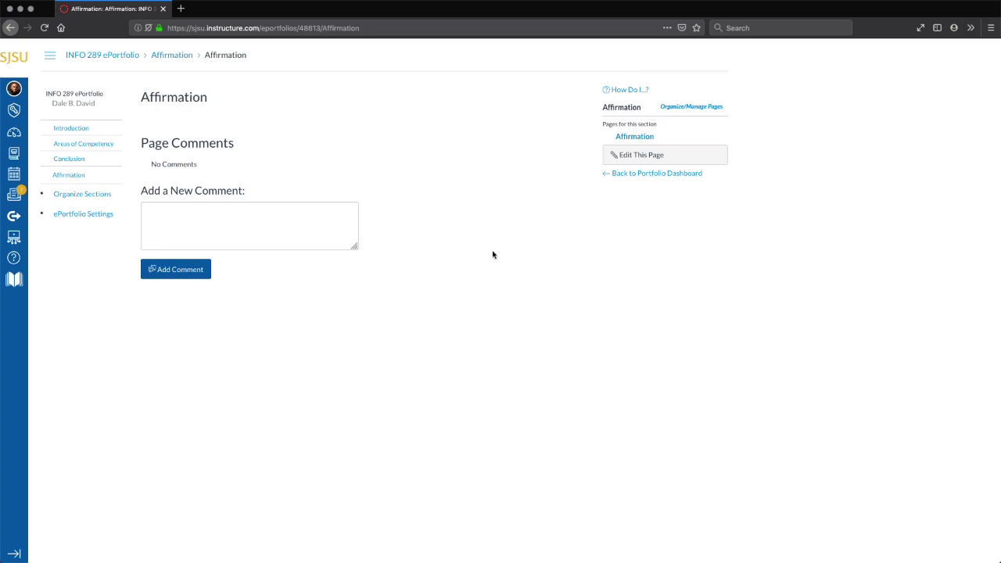
{"action": "left_click", "coordinate": [662, 174]}
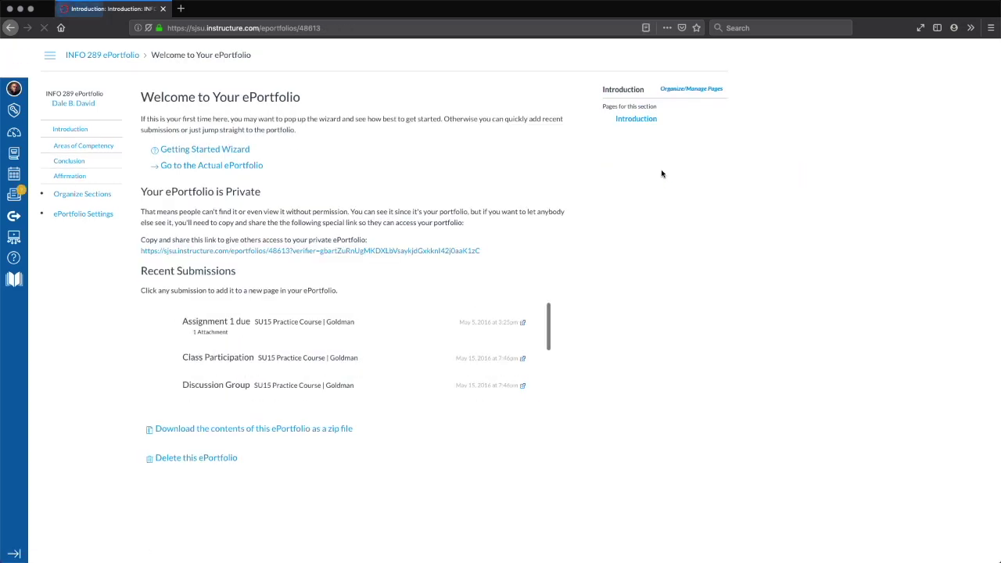